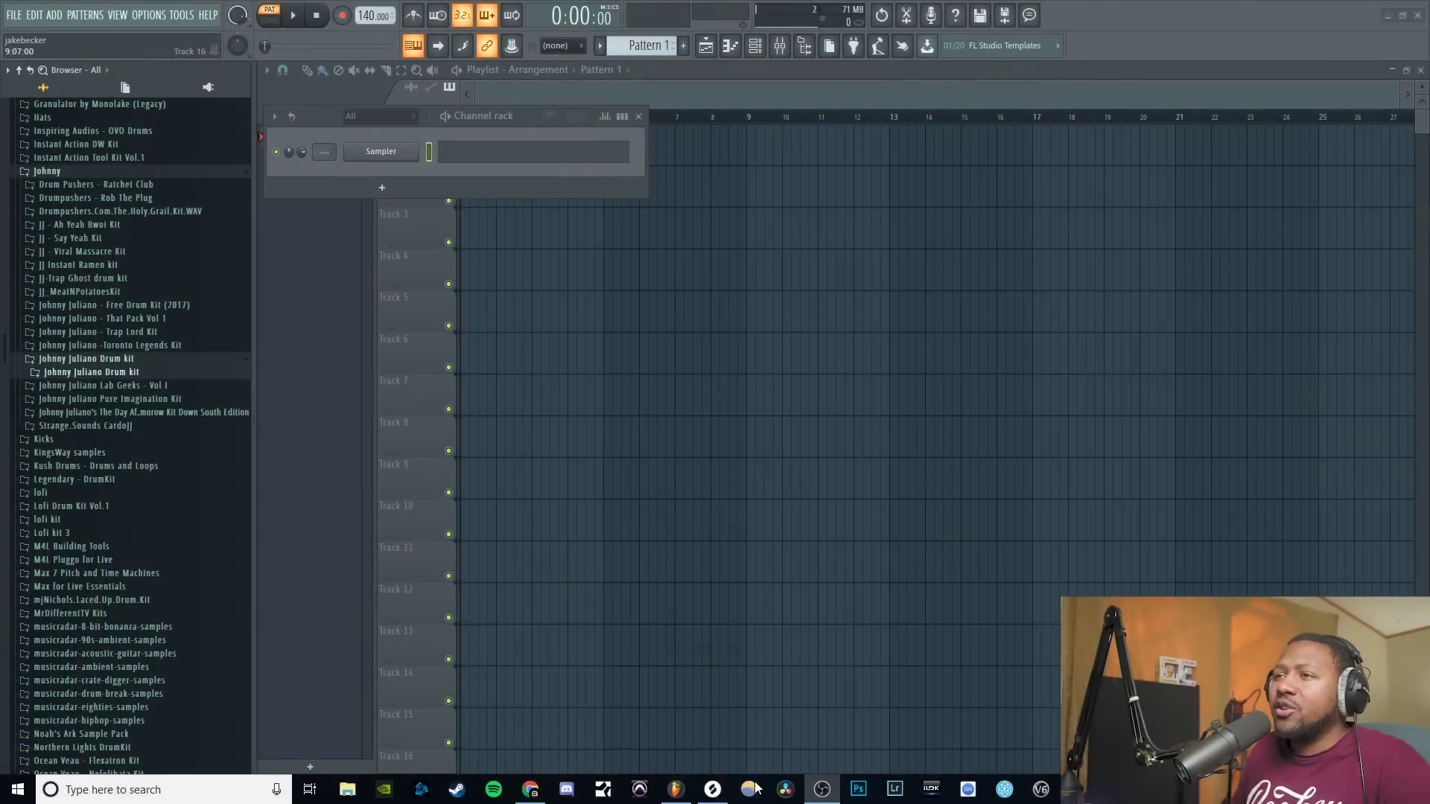
- Drag the Bpm72_Gm_Dreaming_3 piano loop onto Track 1 so it starts at bar 1
left_click(712, 793)
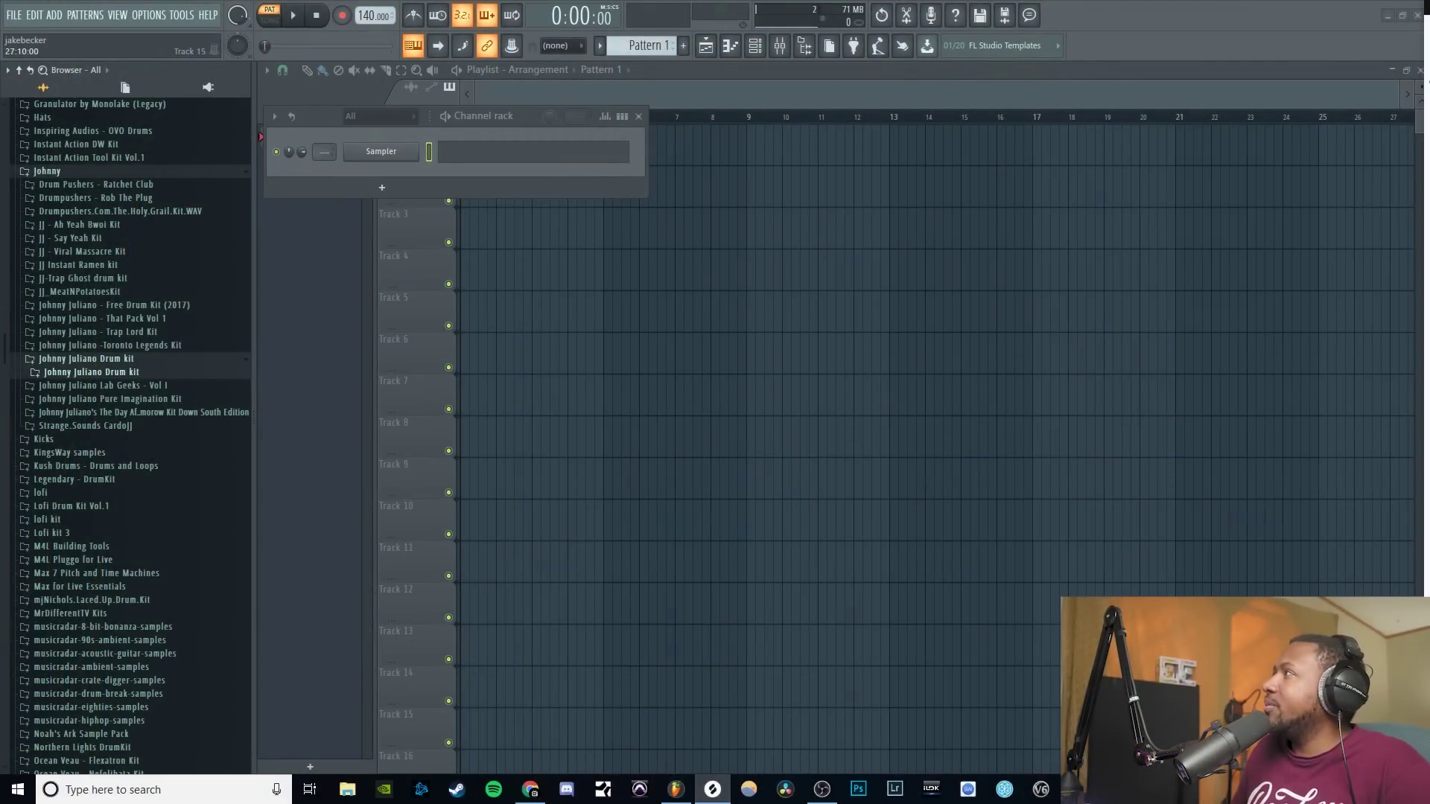
left_click_drag(953, 138, 757, 137)
left_click_drag(757, 138, 466, 137)
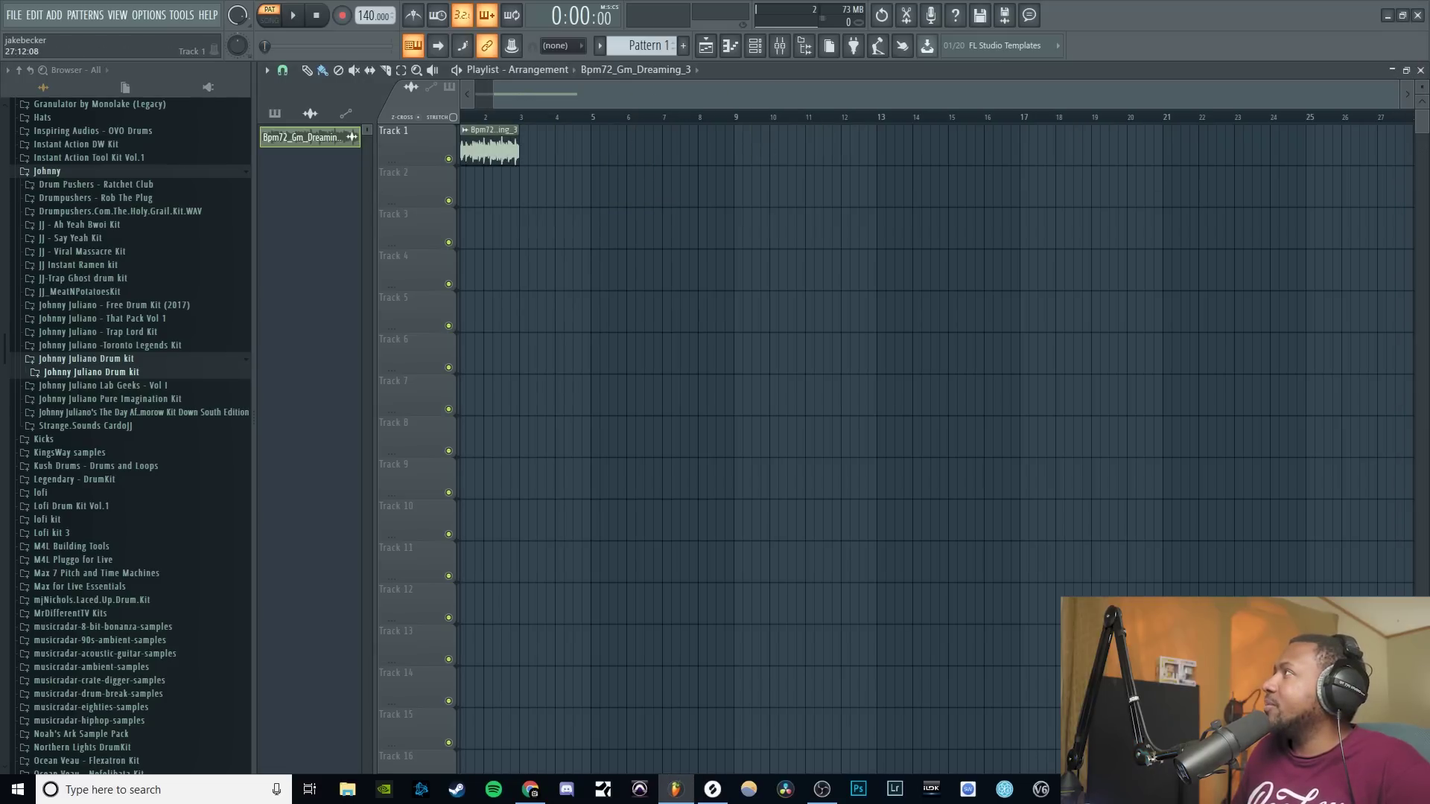
scroll(477, 141, "left", 1)
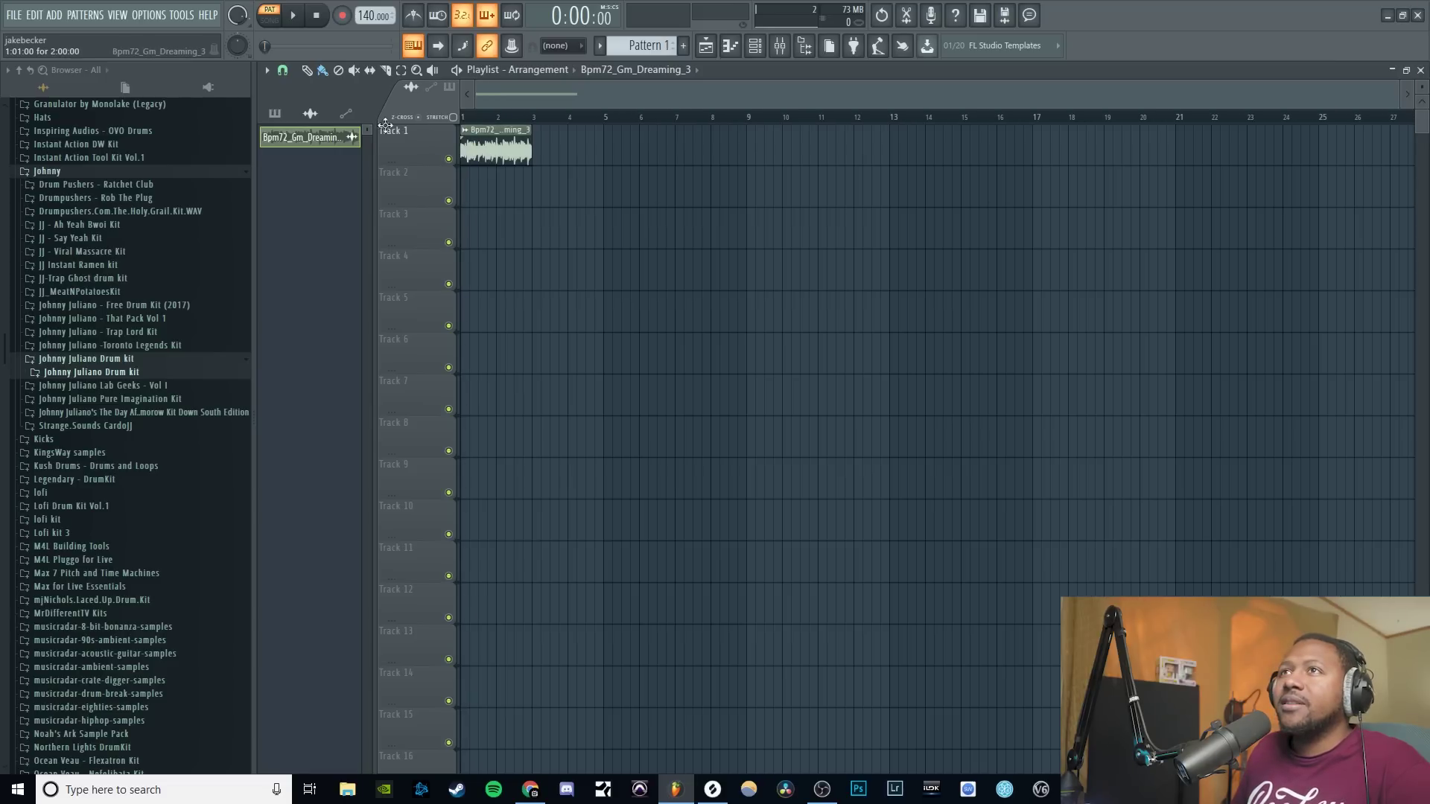
- Switch playback to SONG mode and match the project tempo to the loop's 72 BPM
left_click(294, 16)
left_click(270, 20)
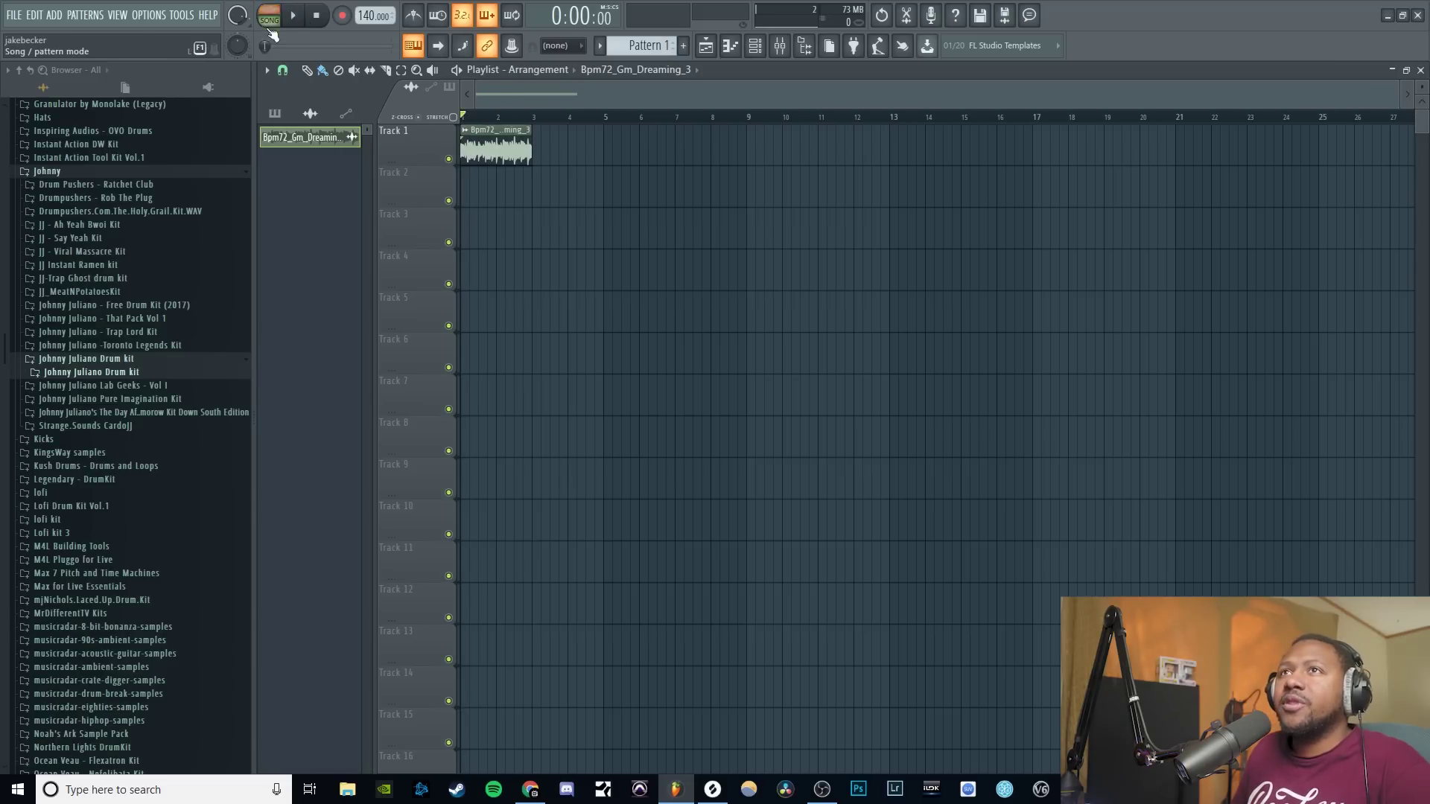
left_click(319, 17)
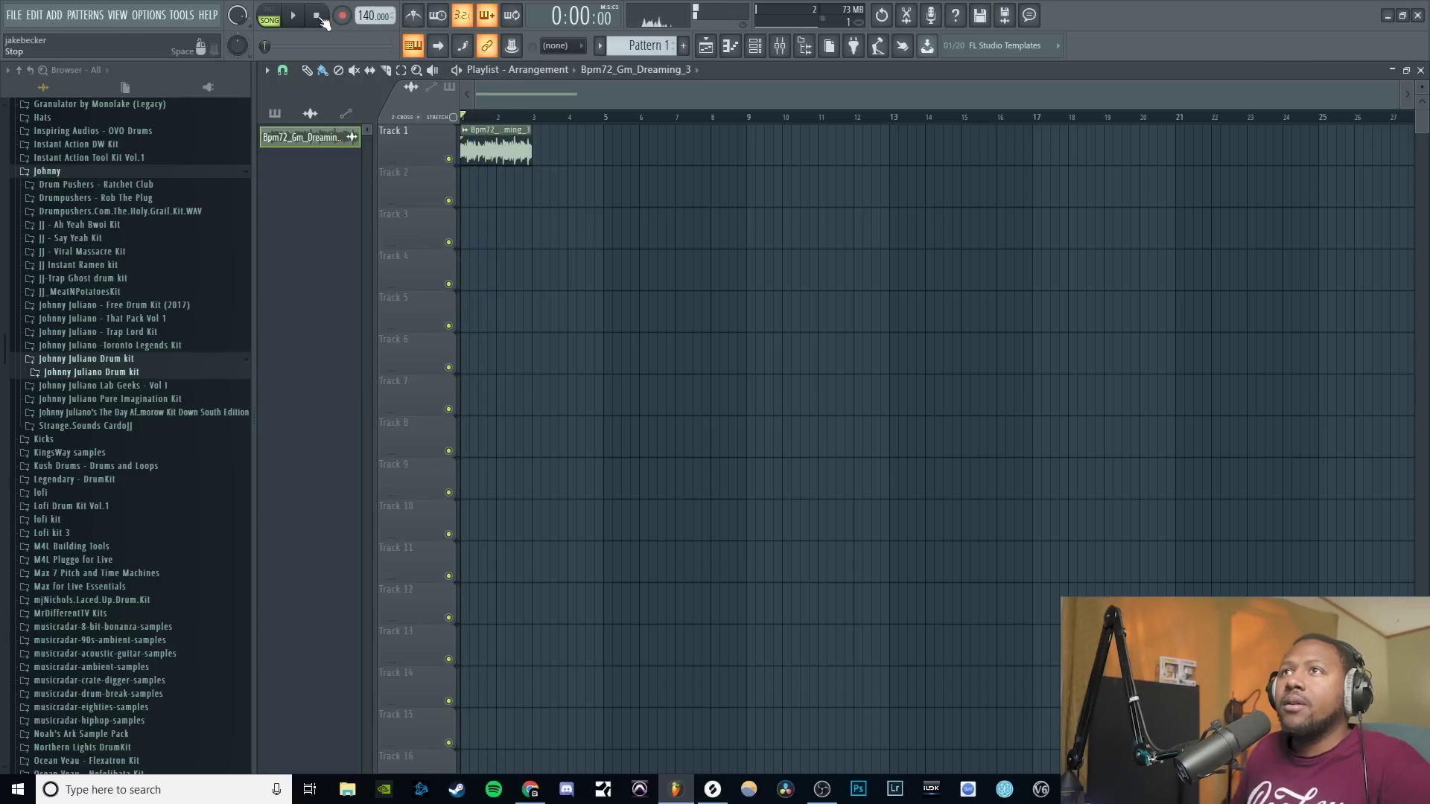
right_click(366, 13)
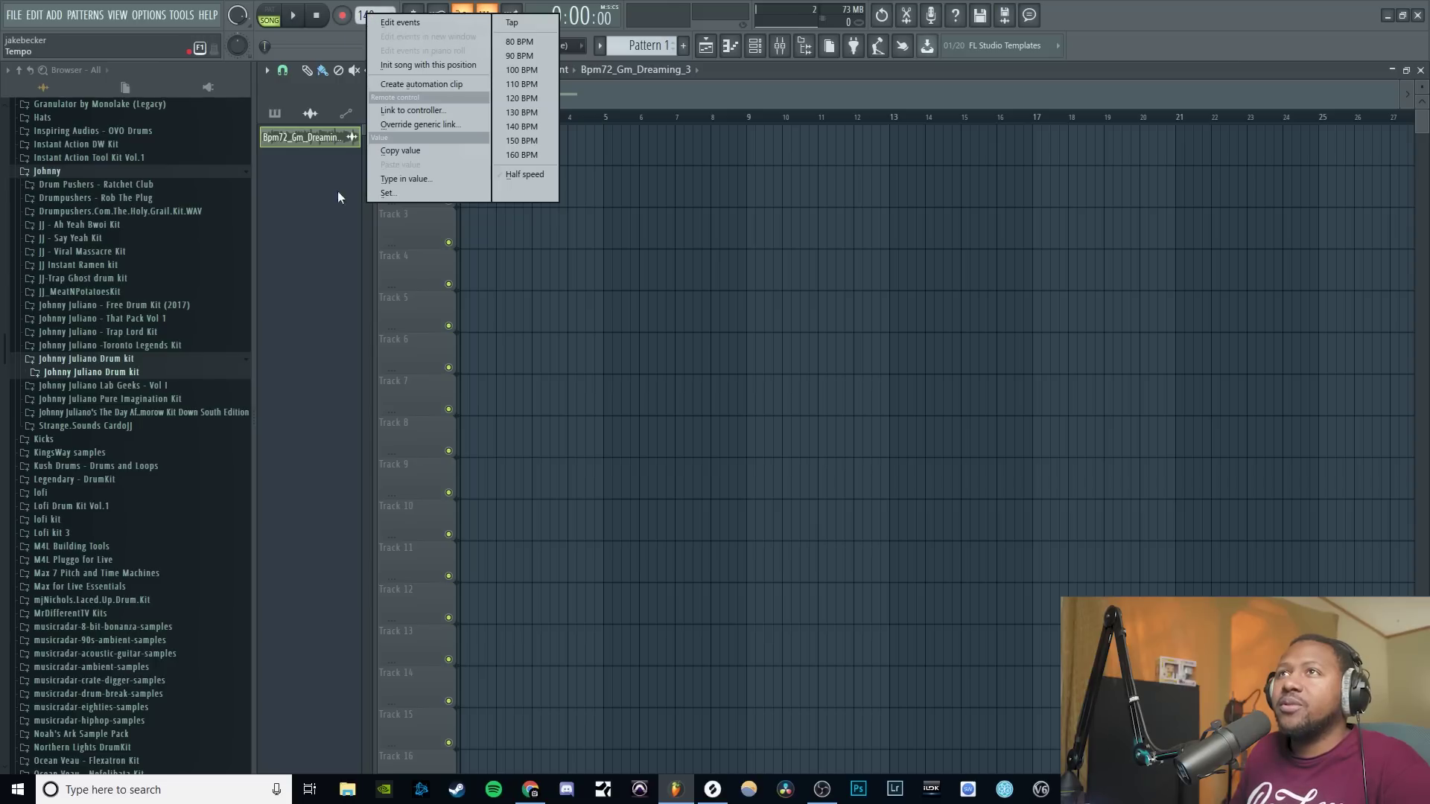
left_click(519, 56)
left_click(729, 435)
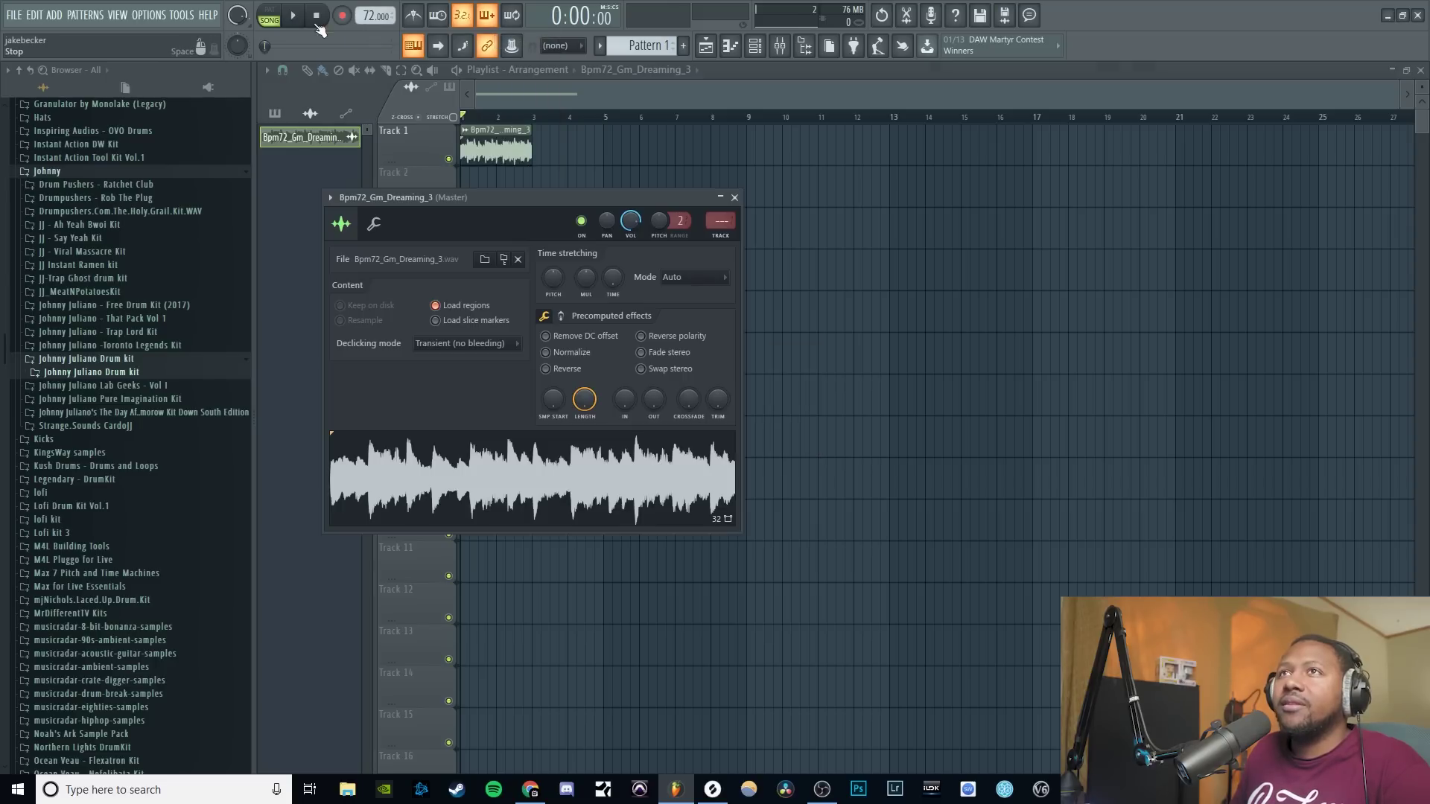
key("space")
- Stop playback, keep the clip at bar 1, and reopen the loop's channel settings
left_click(737, 93)
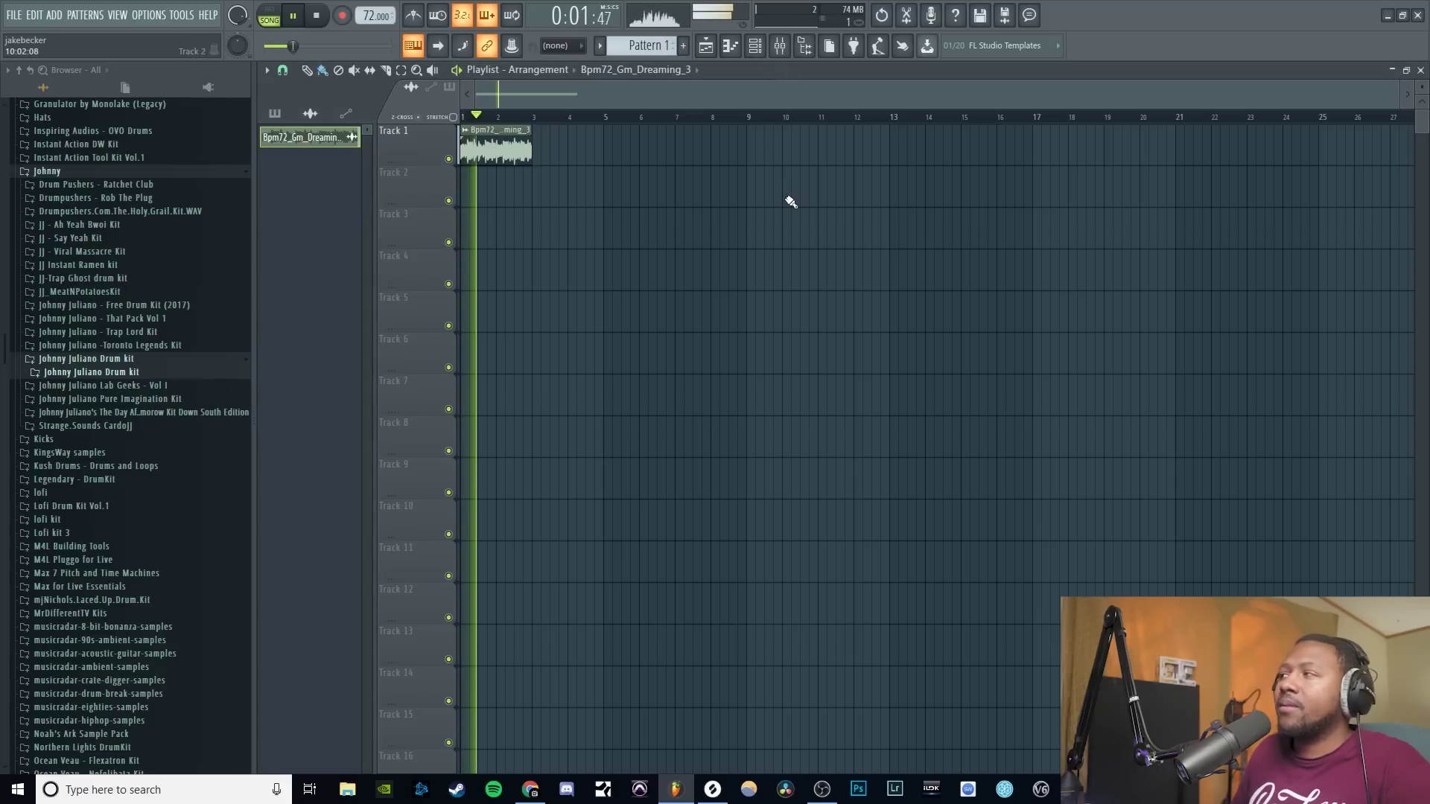
left_click(322, 18)
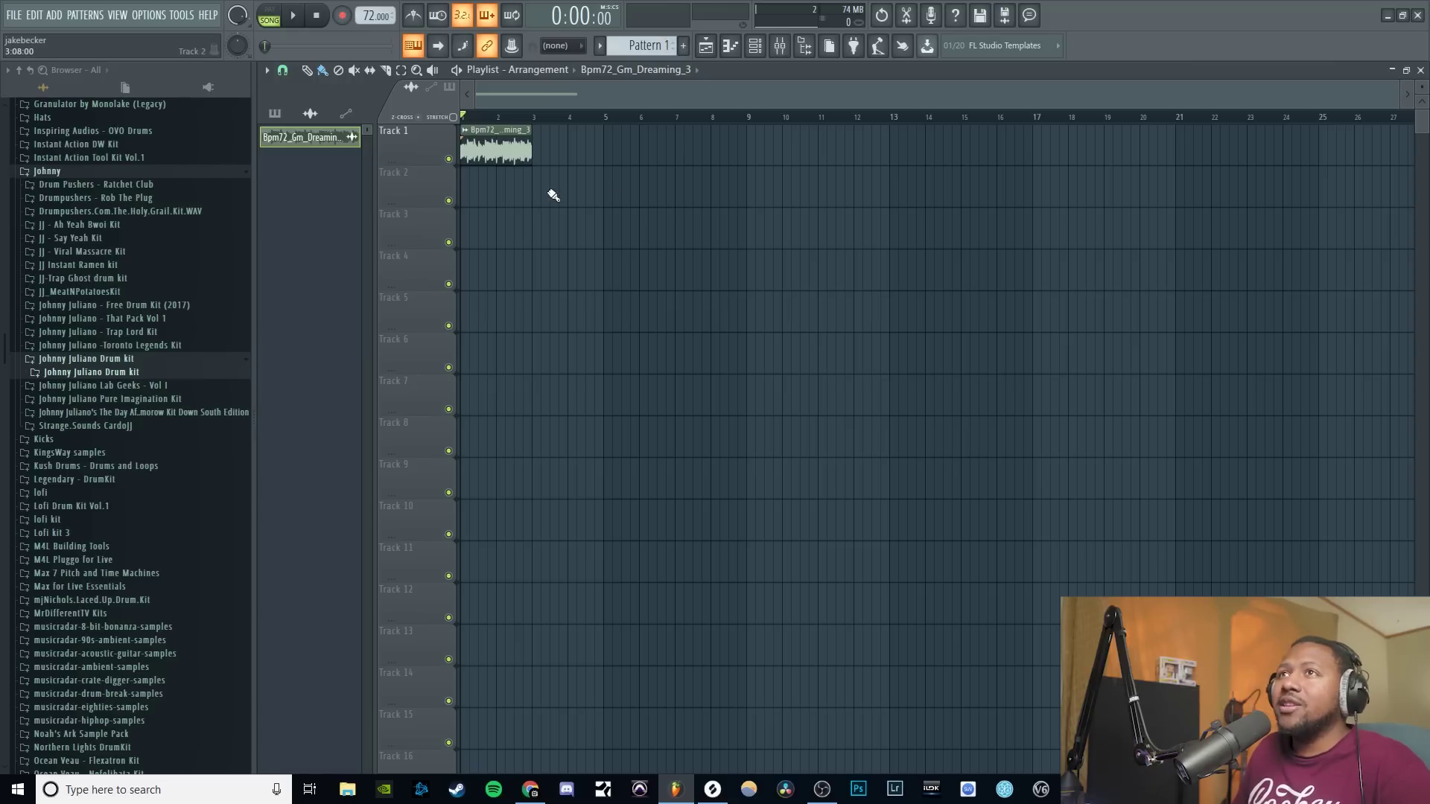
mouse_move(503, 154)
left_mouse_down()
mouse_move(602, 153)
mouse_move(503, 153)
left_mouse_up()
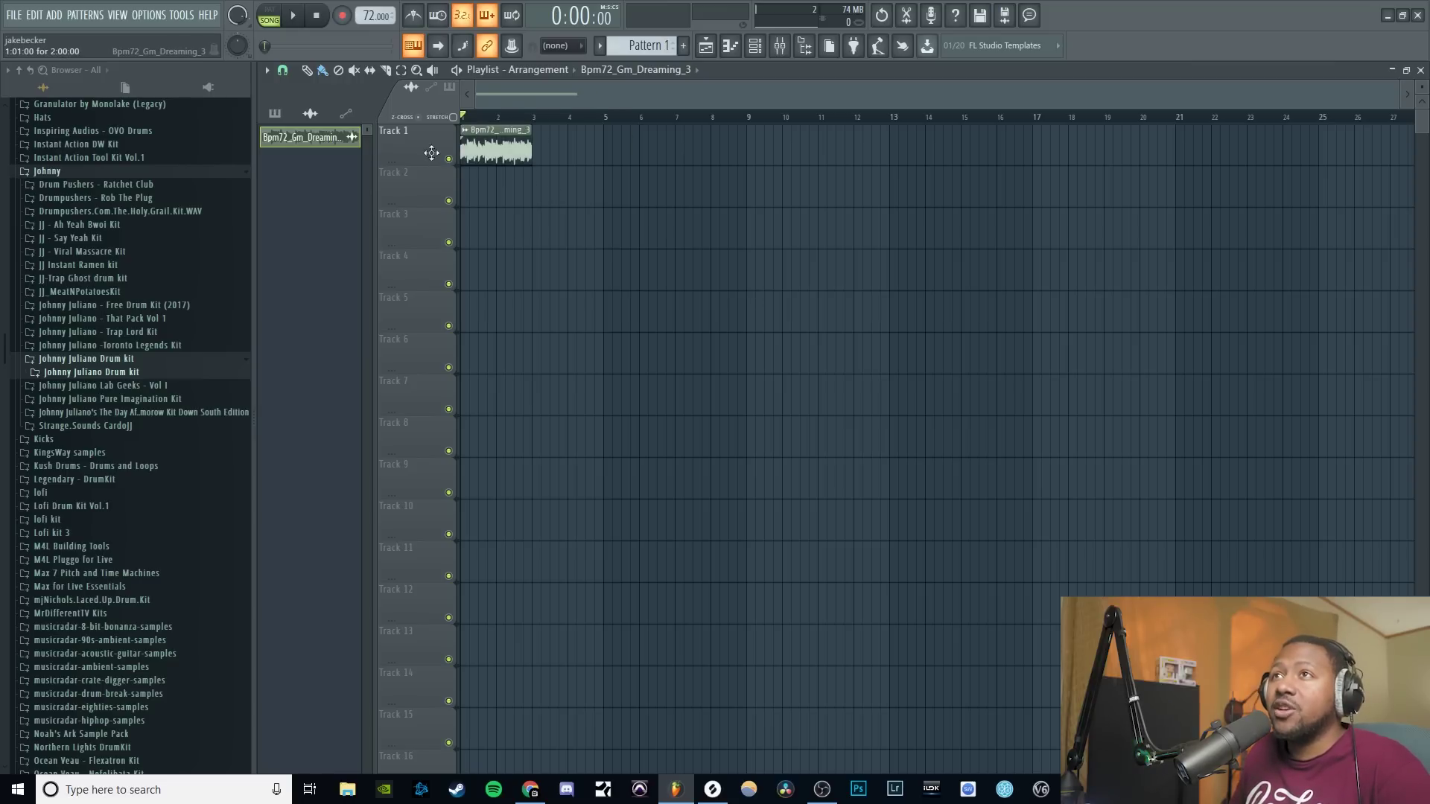
double_click(493, 141)
- Pitch the piano loop down -300 cents with stretch mode left on Auto, and audition it
left_click_drag(530, 196, 647, 214)
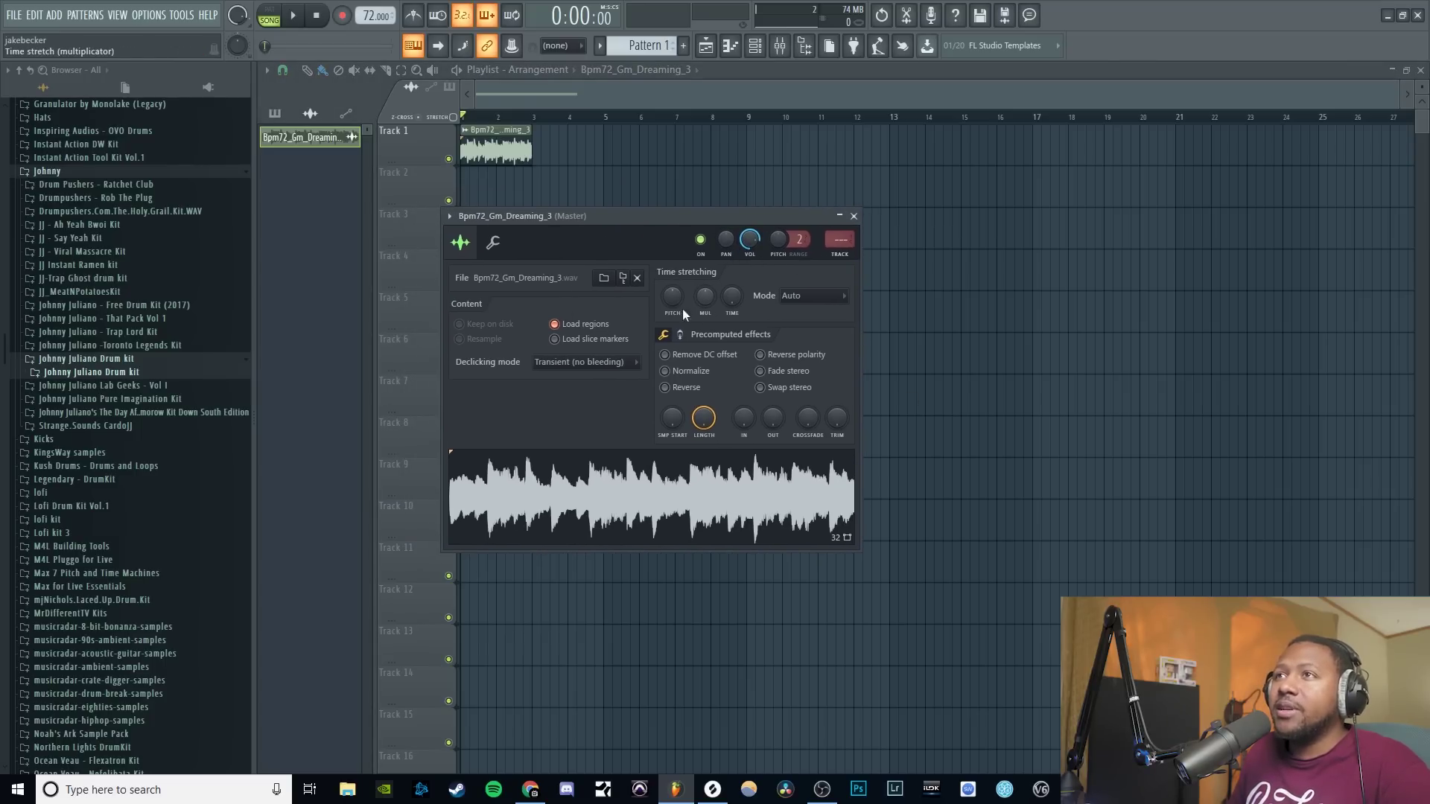
left_click(804, 297)
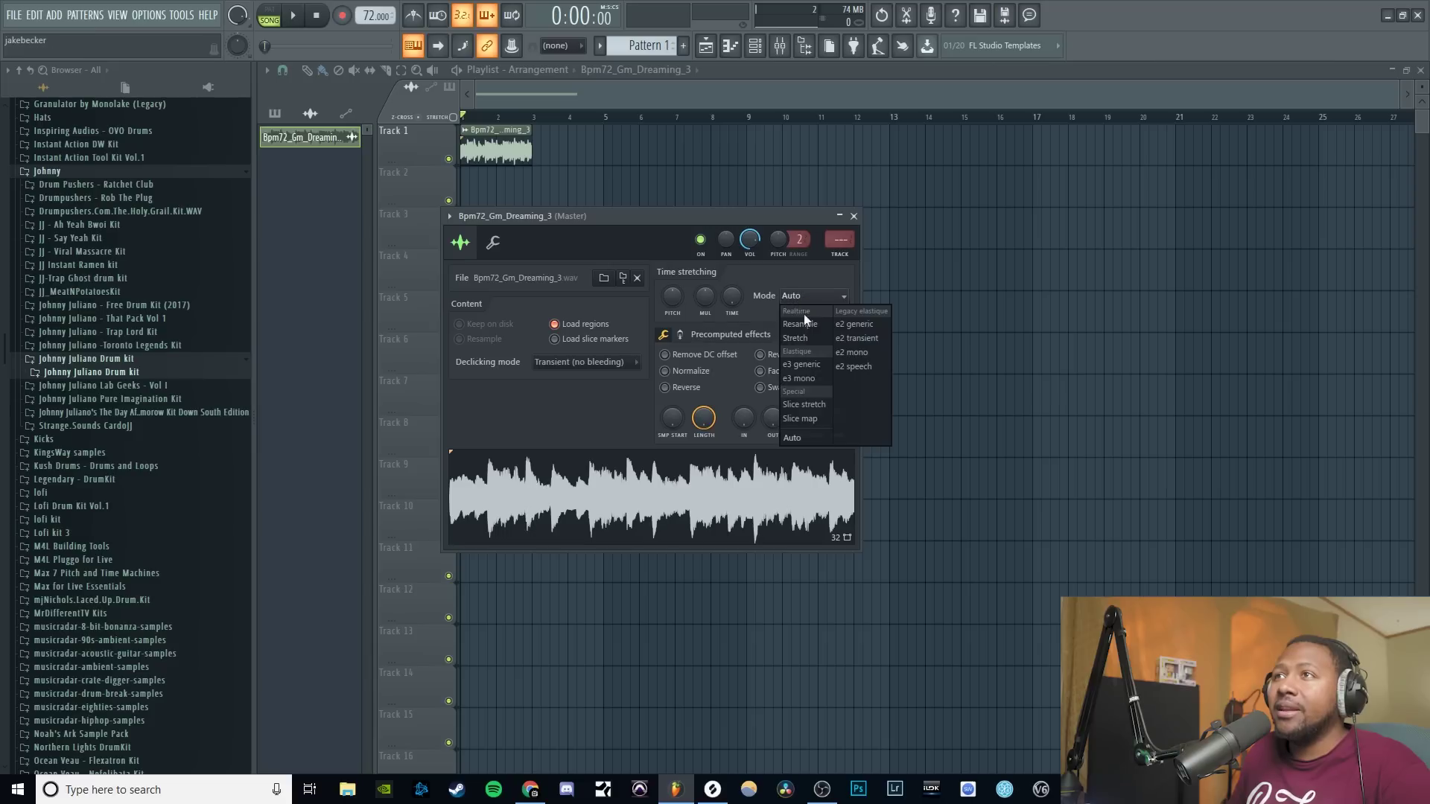
left_click(801, 294)
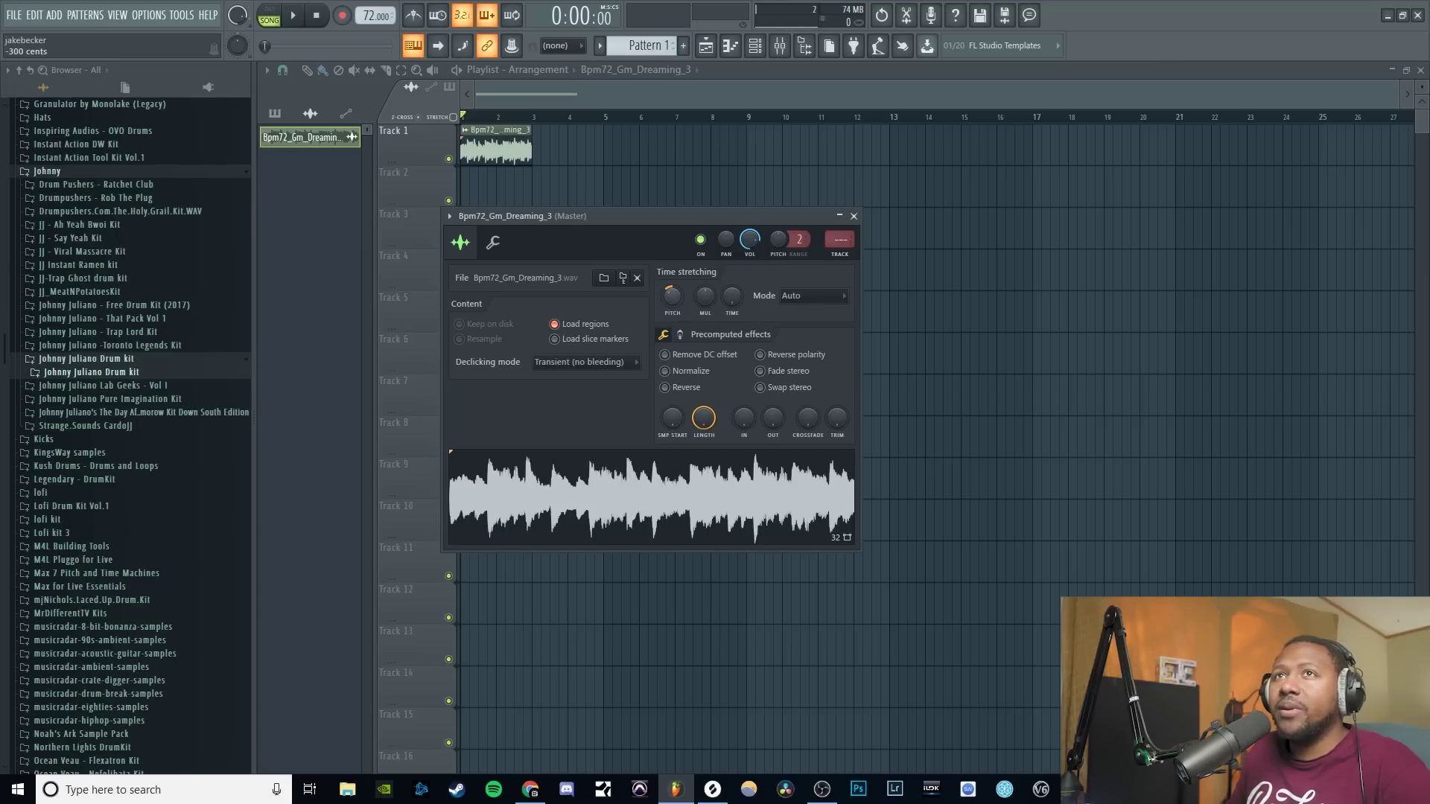
left_click(293, 15)
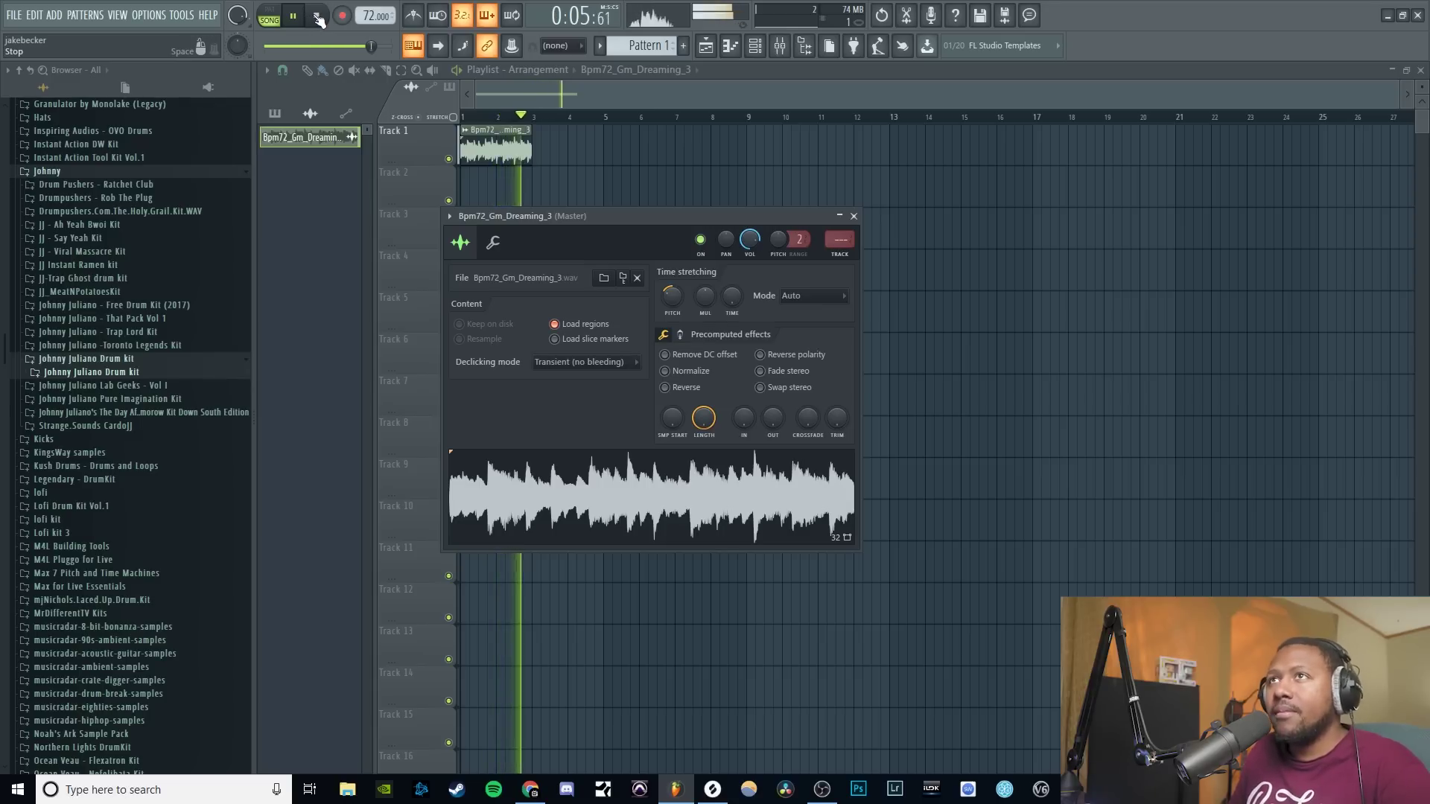
left_click(318, 16)
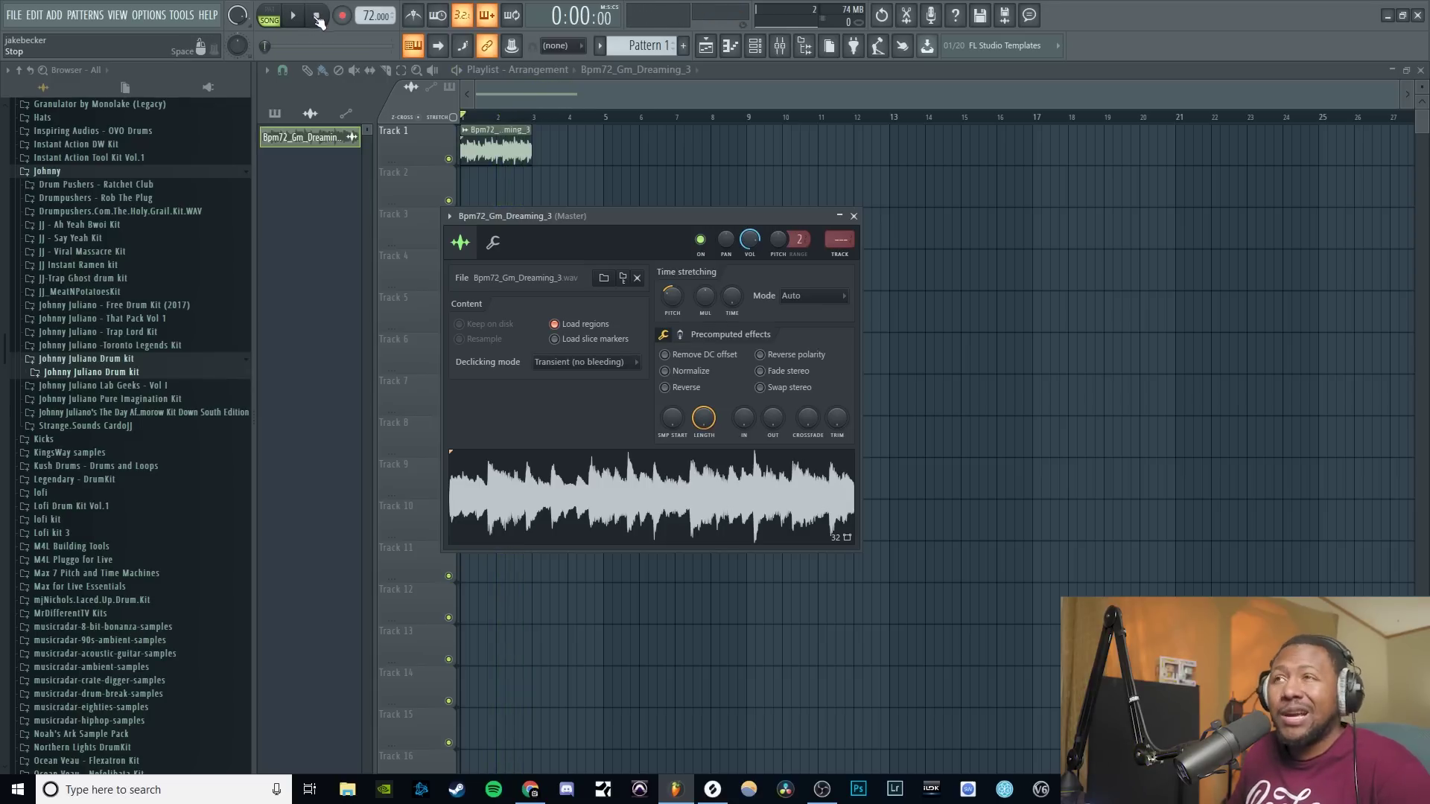
right_click(731, 297)
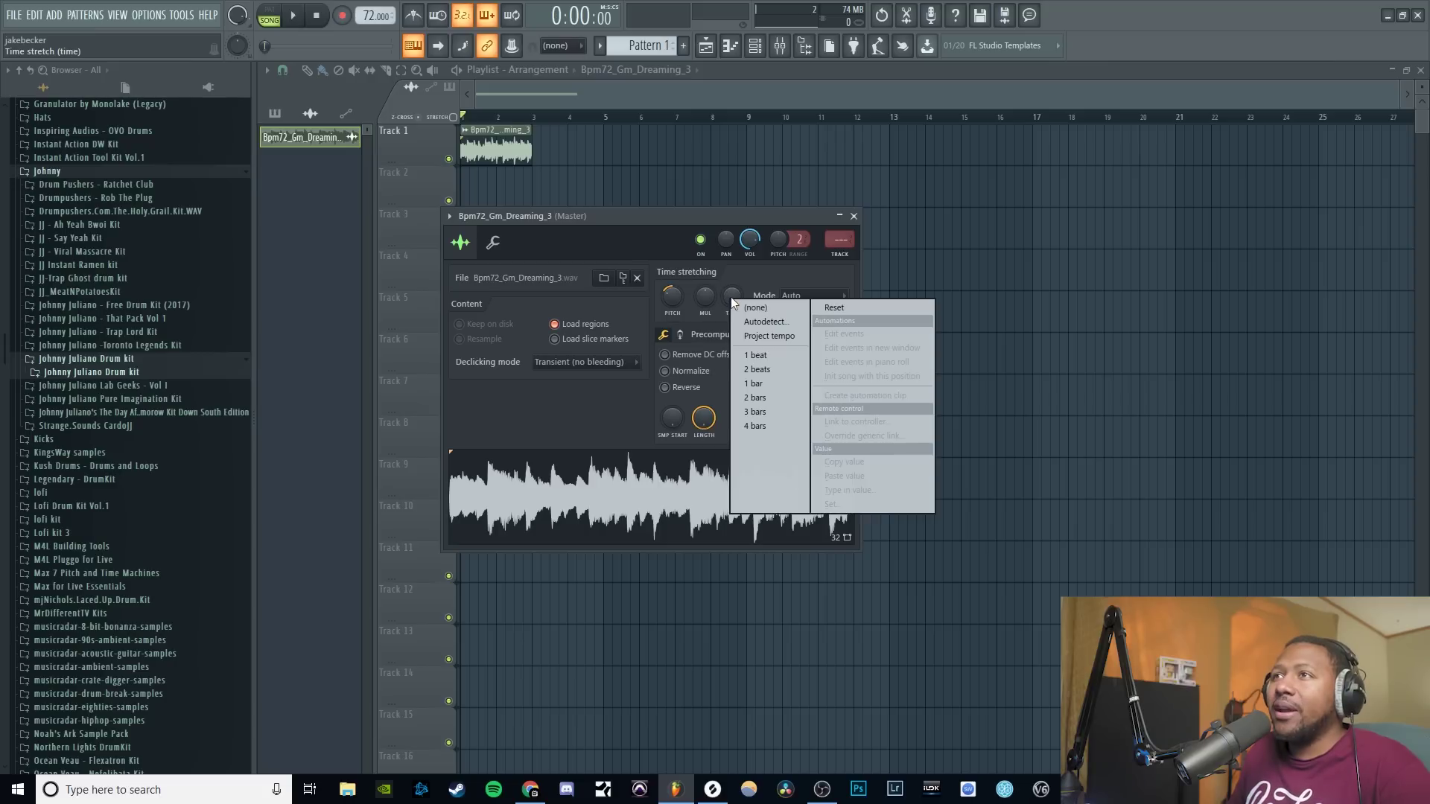
- Time-stretch the pitched loop to 4 bars in Auto mode and play it back
left_click(756, 426)
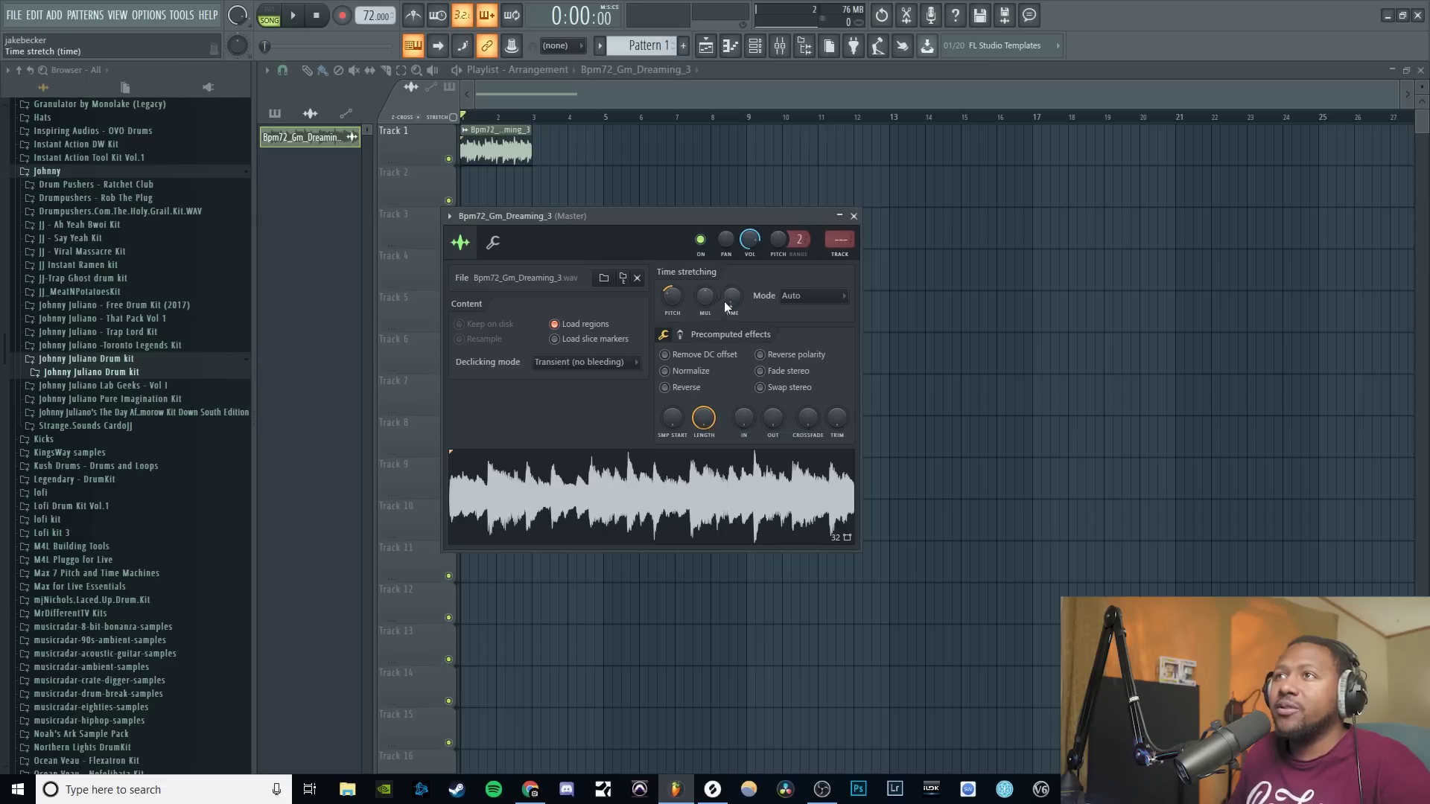
right_click(726, 305)
left_click(767, 391)
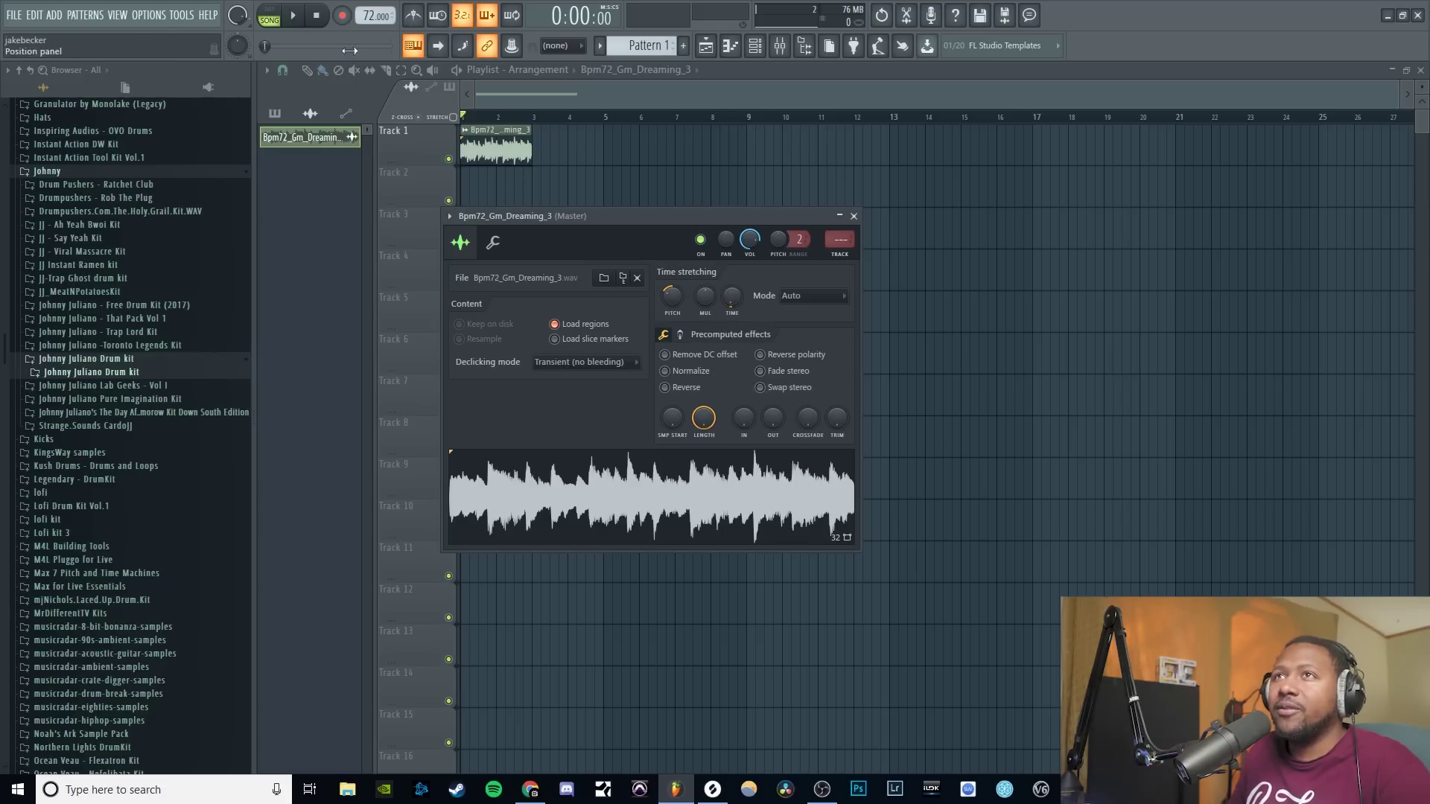
key("space")
key("space")
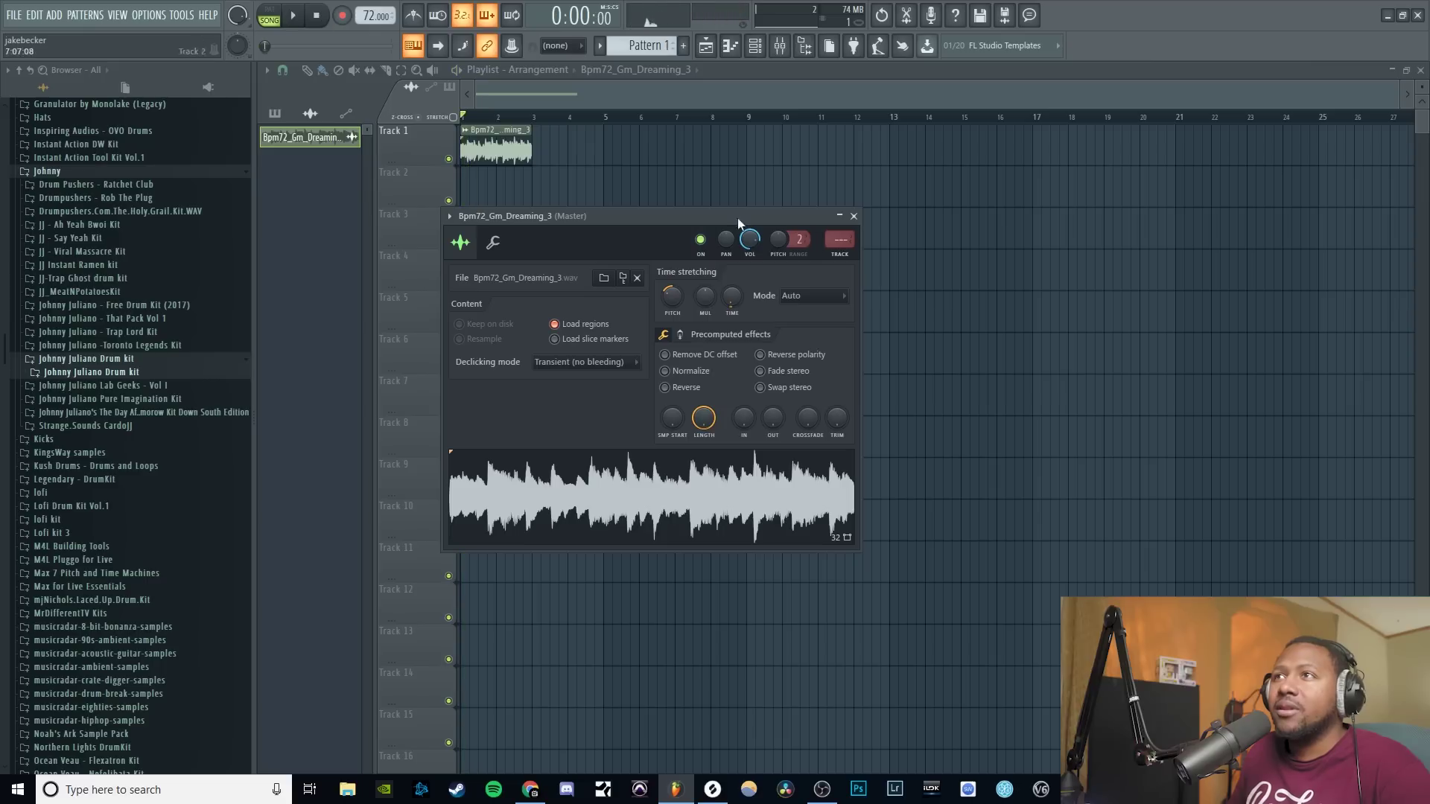
left_click(792, 296)
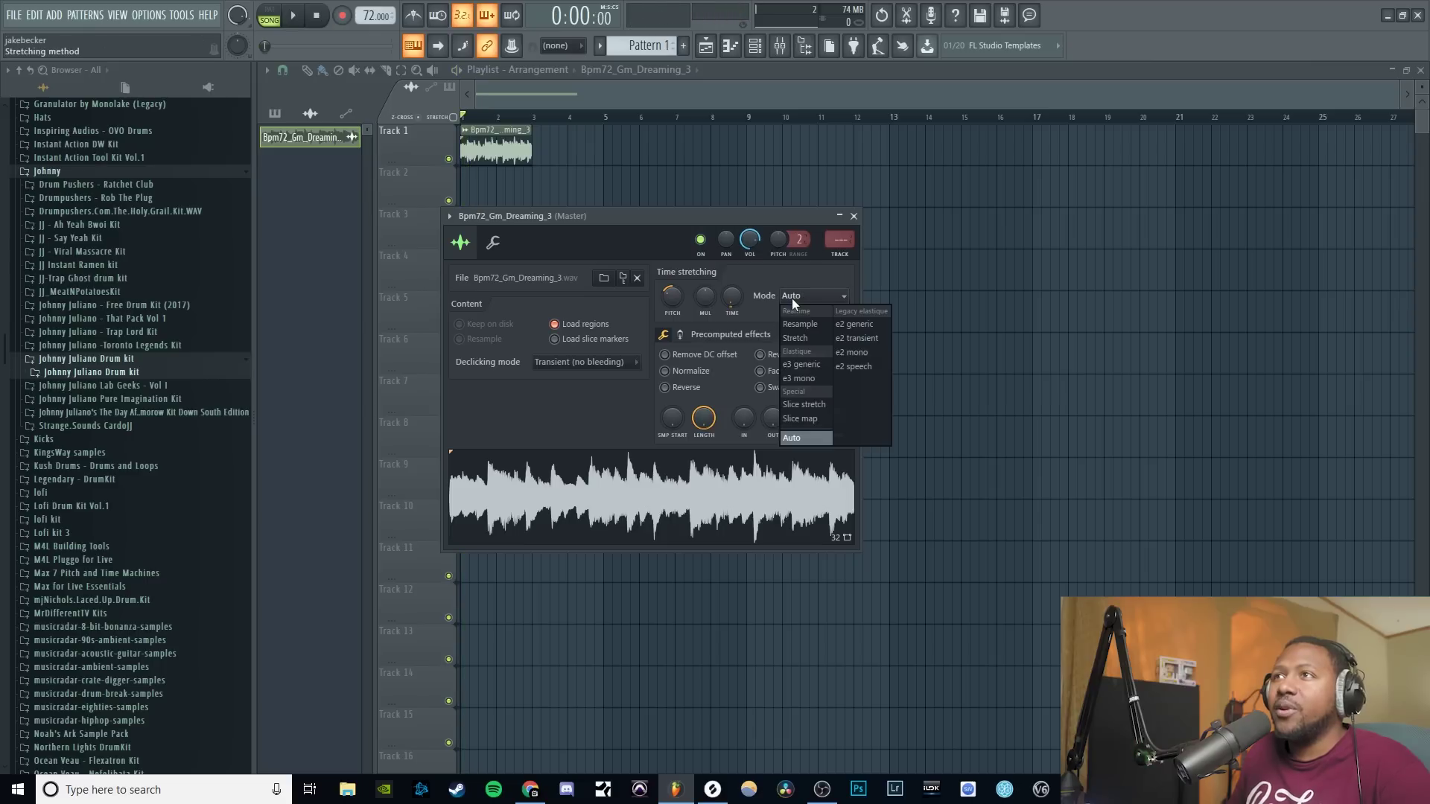
left_click(807, 439)
right_click(734, 300)
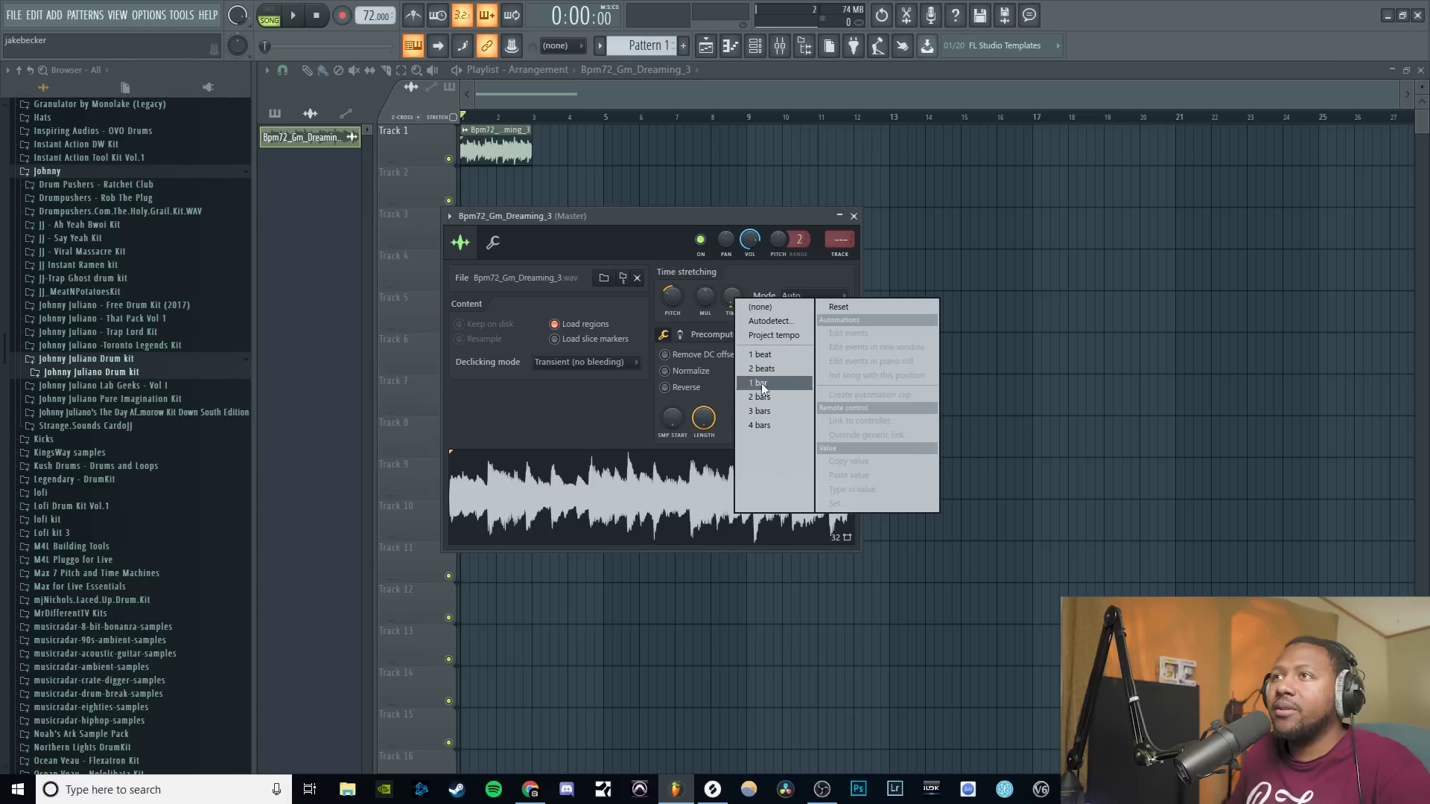
left_click(763, 397)
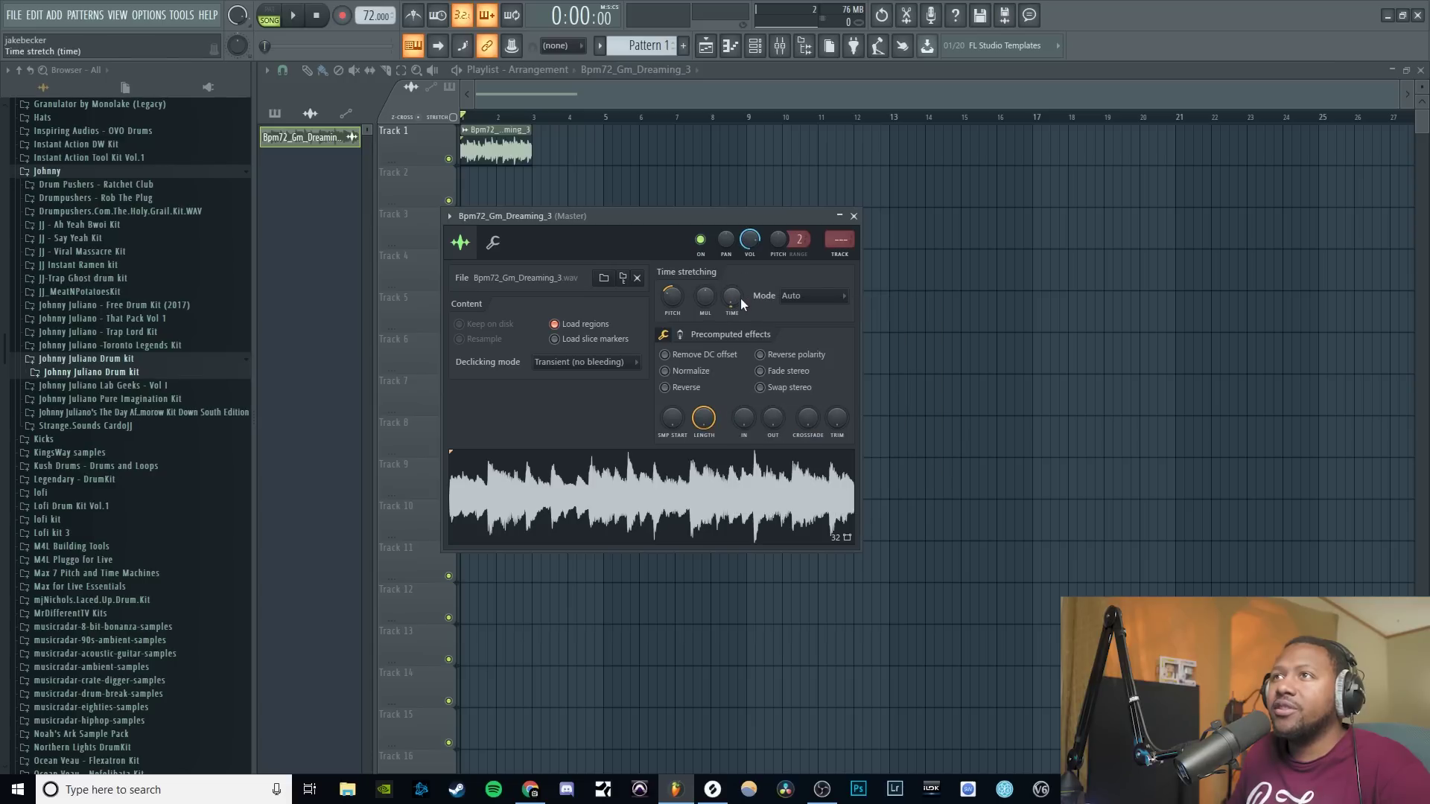
mouse_move(741, 302)
left_mouse_down()
mouse_move(740, 283)
mouse_move(740, 302)
left_mouse_up()
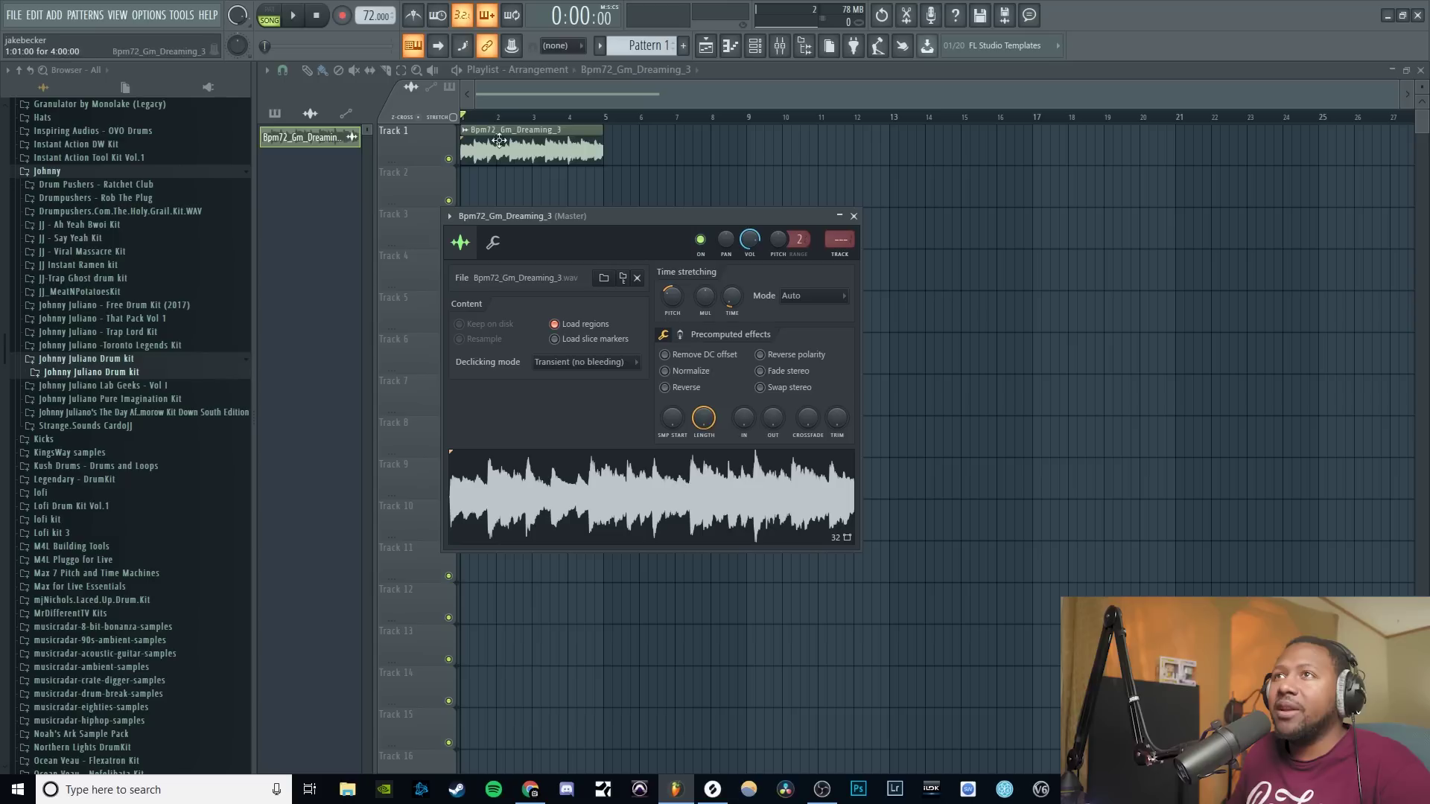
left_click(298, 16)
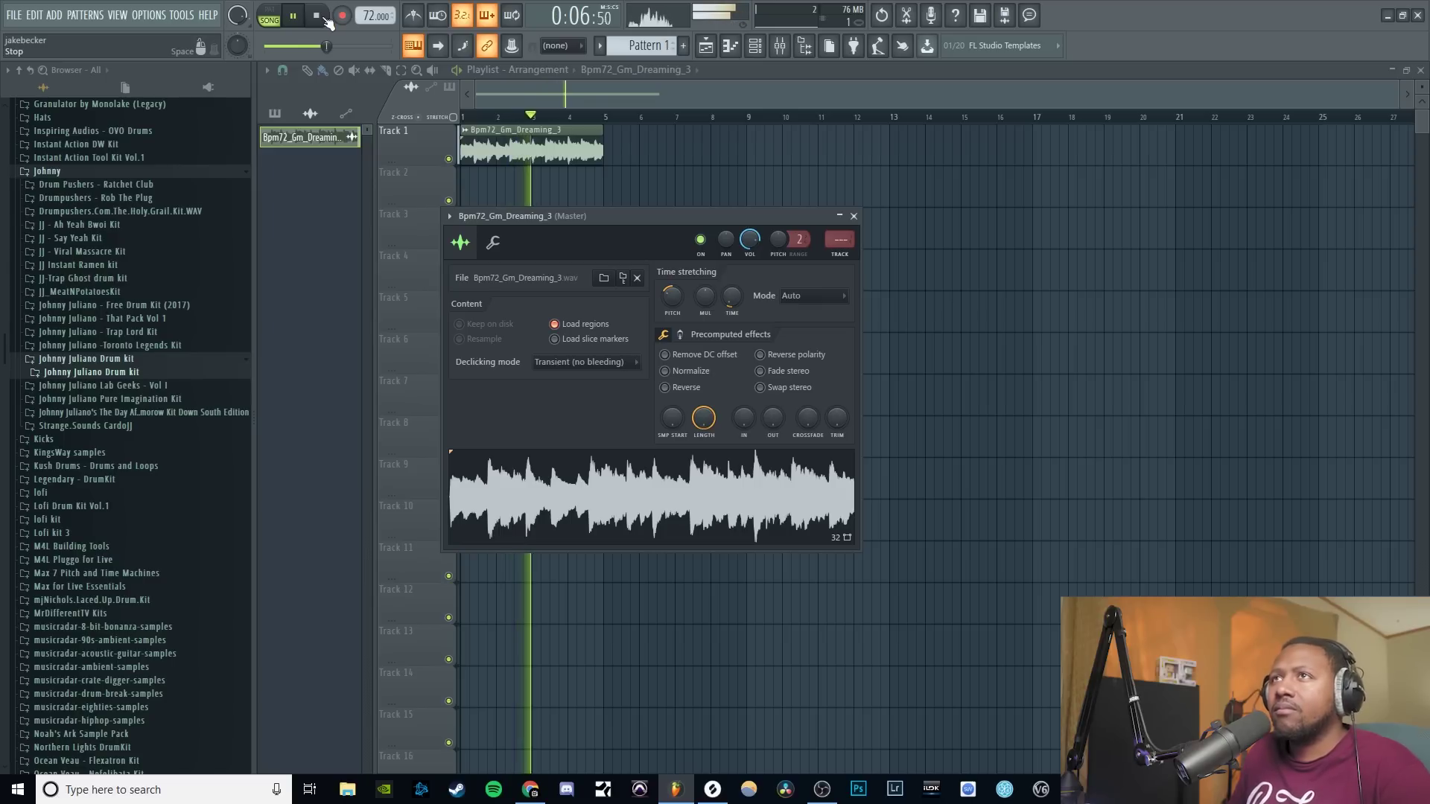
- Turn on the Reverse precomputed effect and listen to the loop playing backwards
left_click(325, 21)
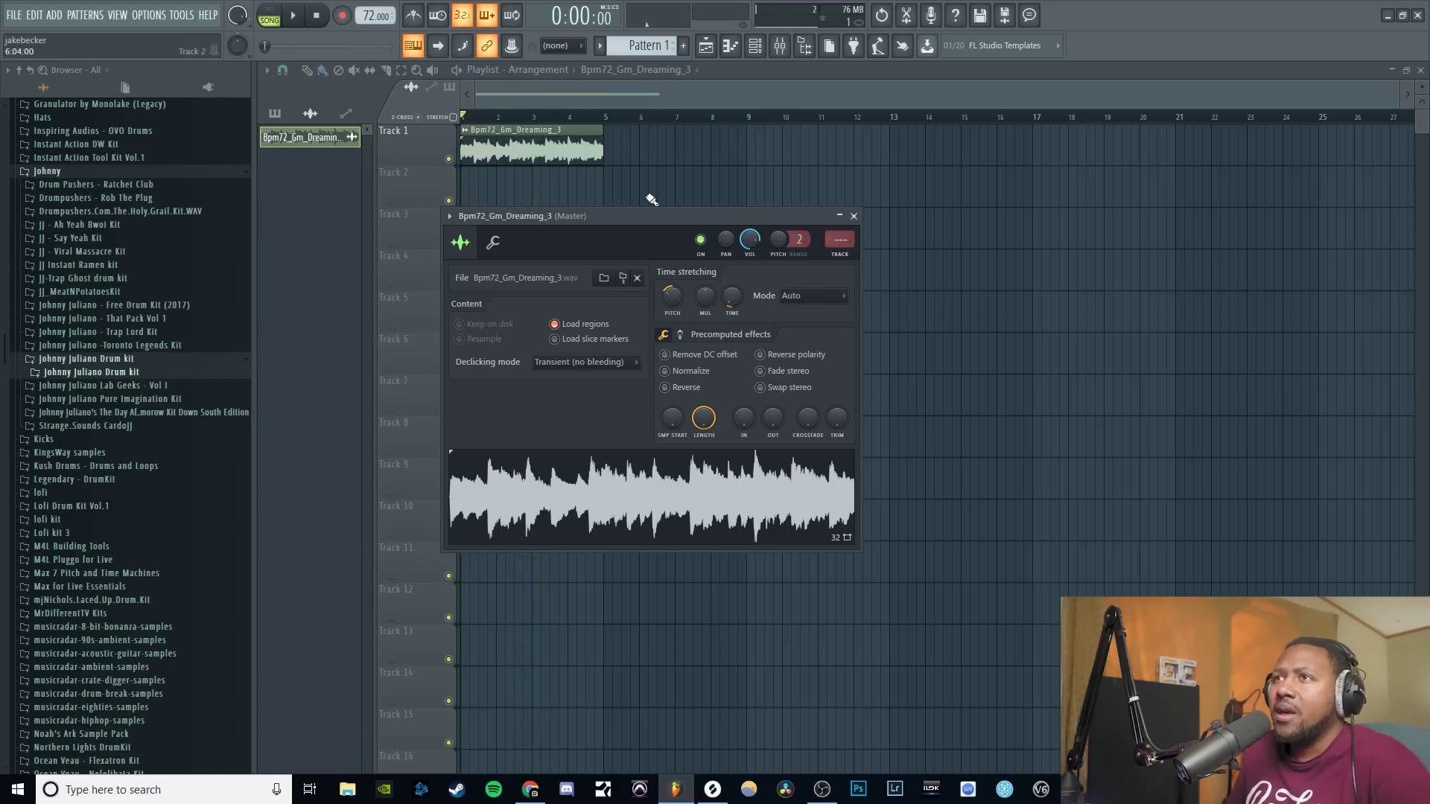
left_click(664, 387)
left_click(297, 18)
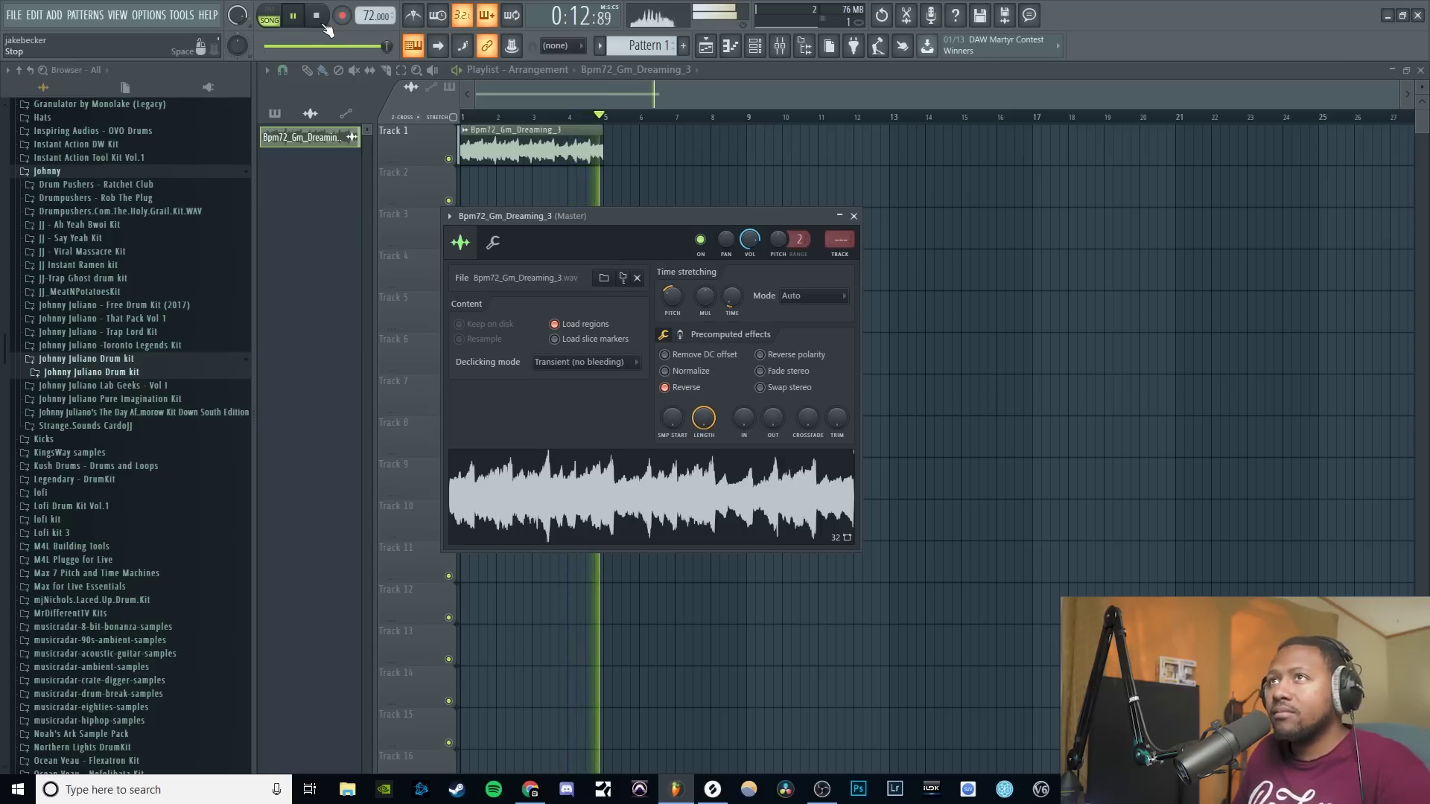
left_click(323, 24)
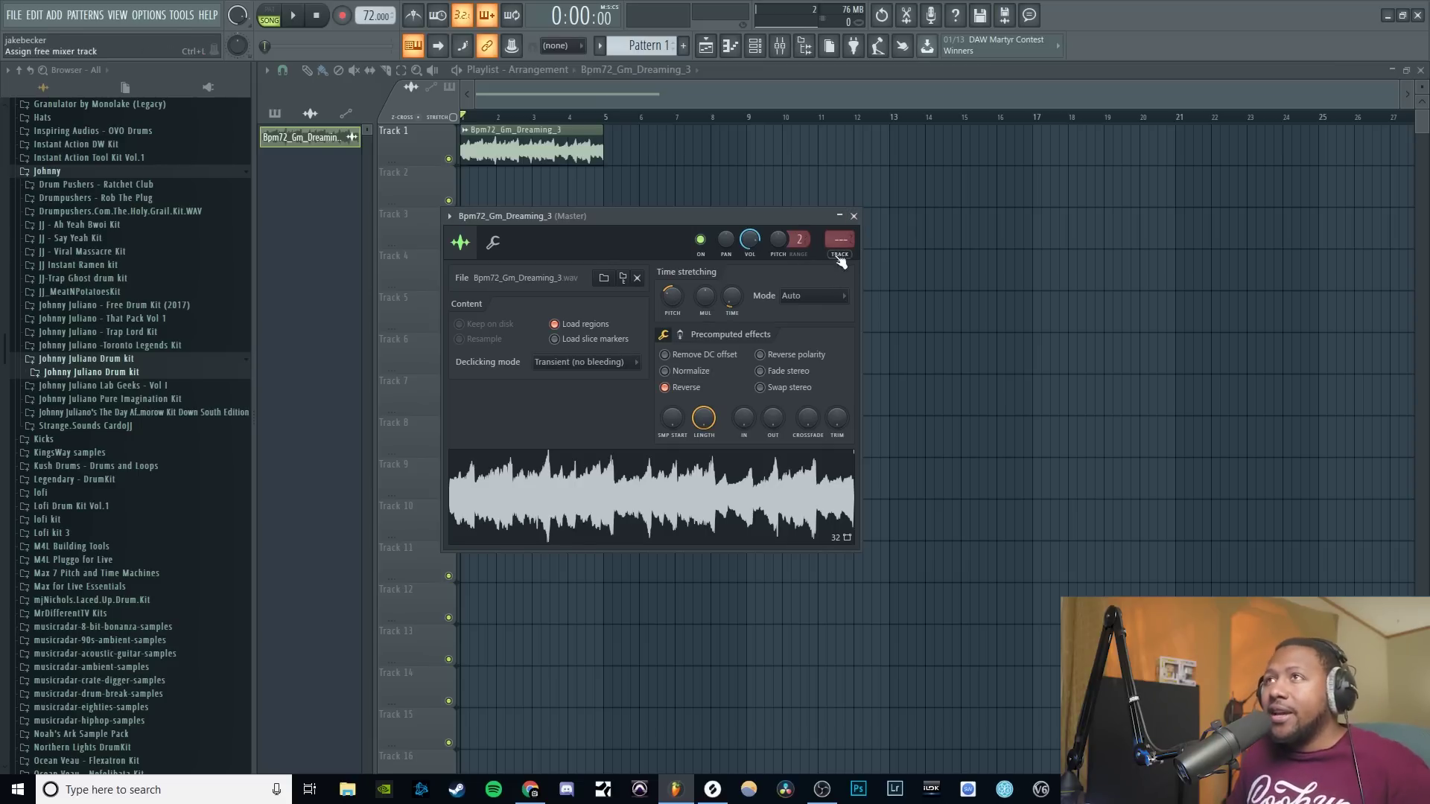
- Add a Serato Sample channel to the Channel rack and position its plugin window
left_click(761, 49)
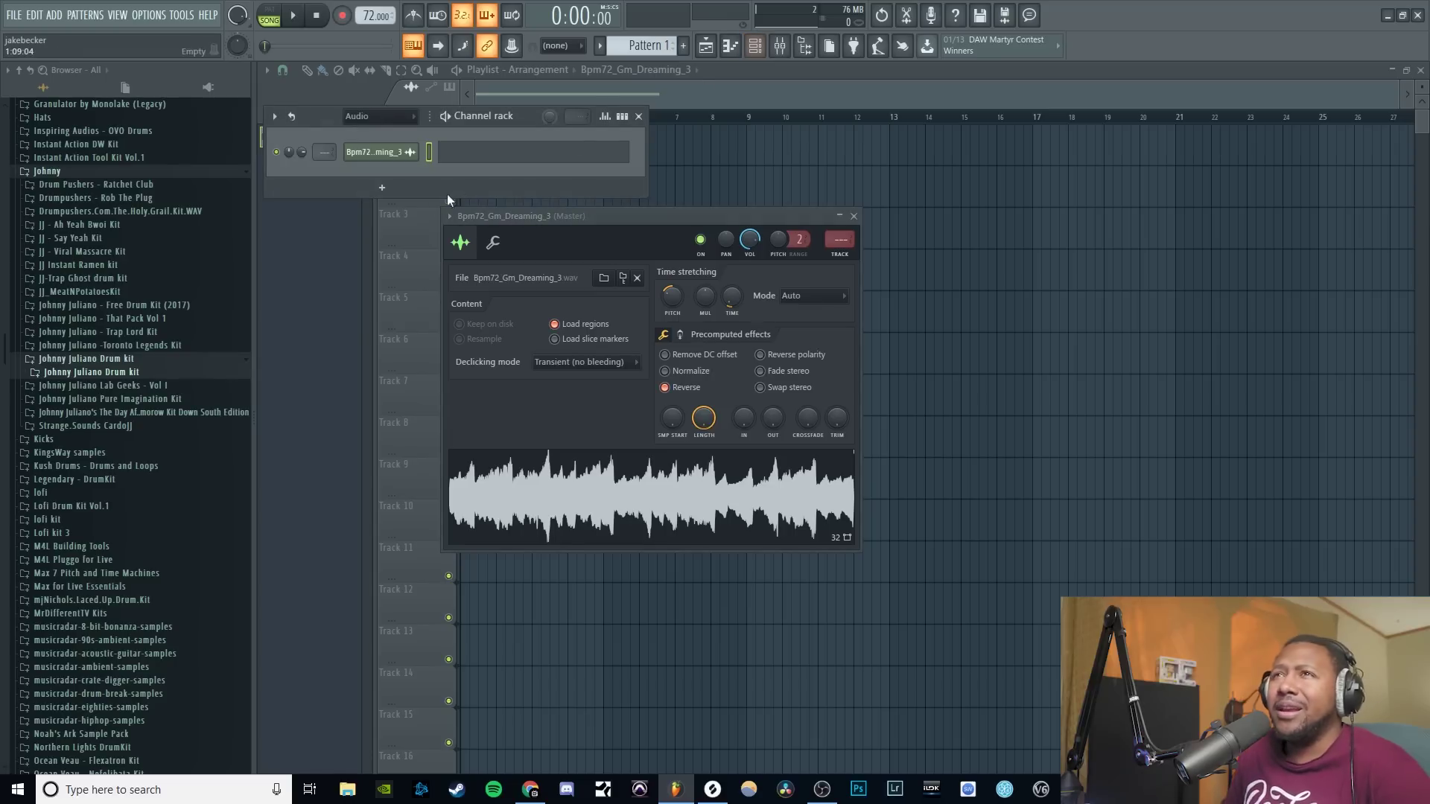
left_click(385, 195)
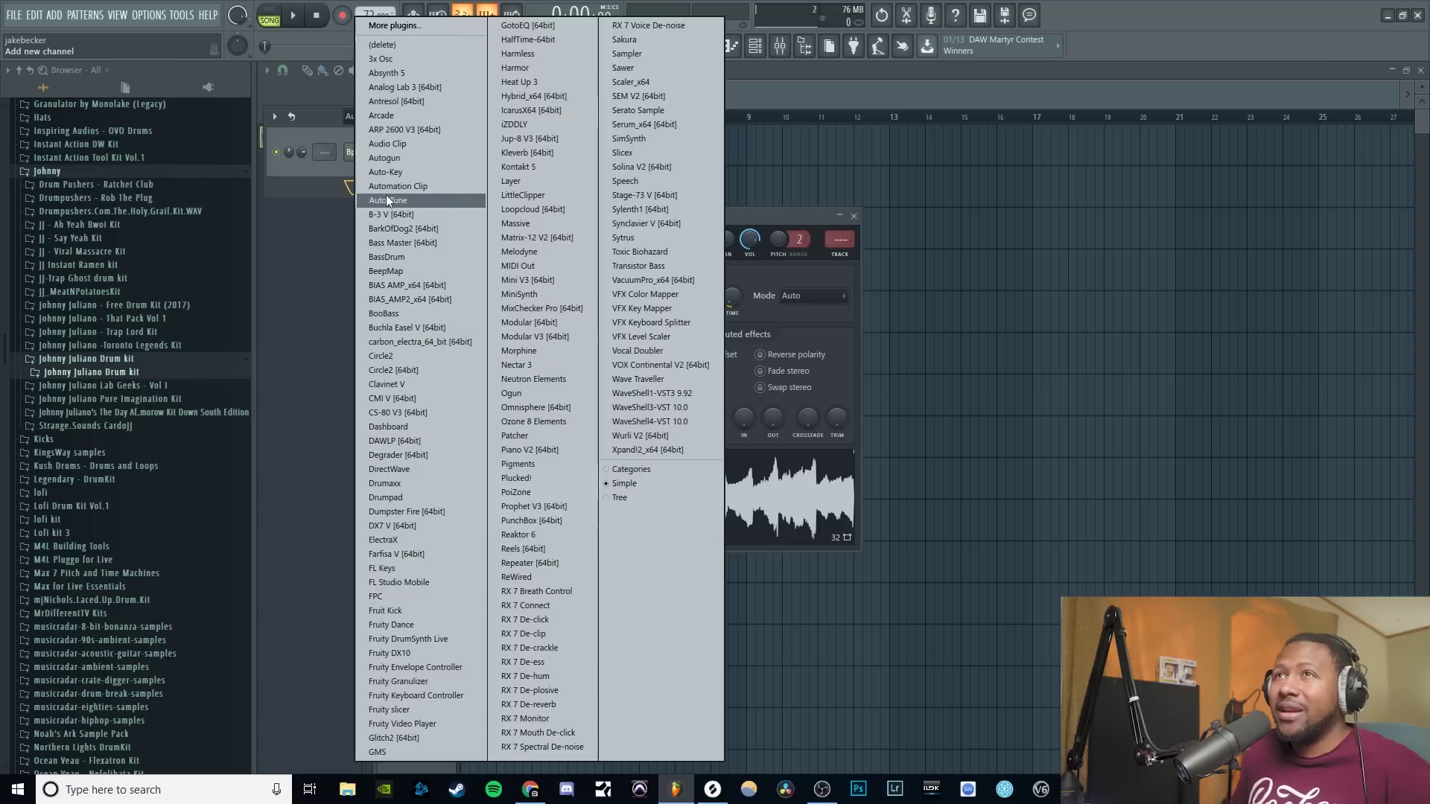
left_click(533, 428)
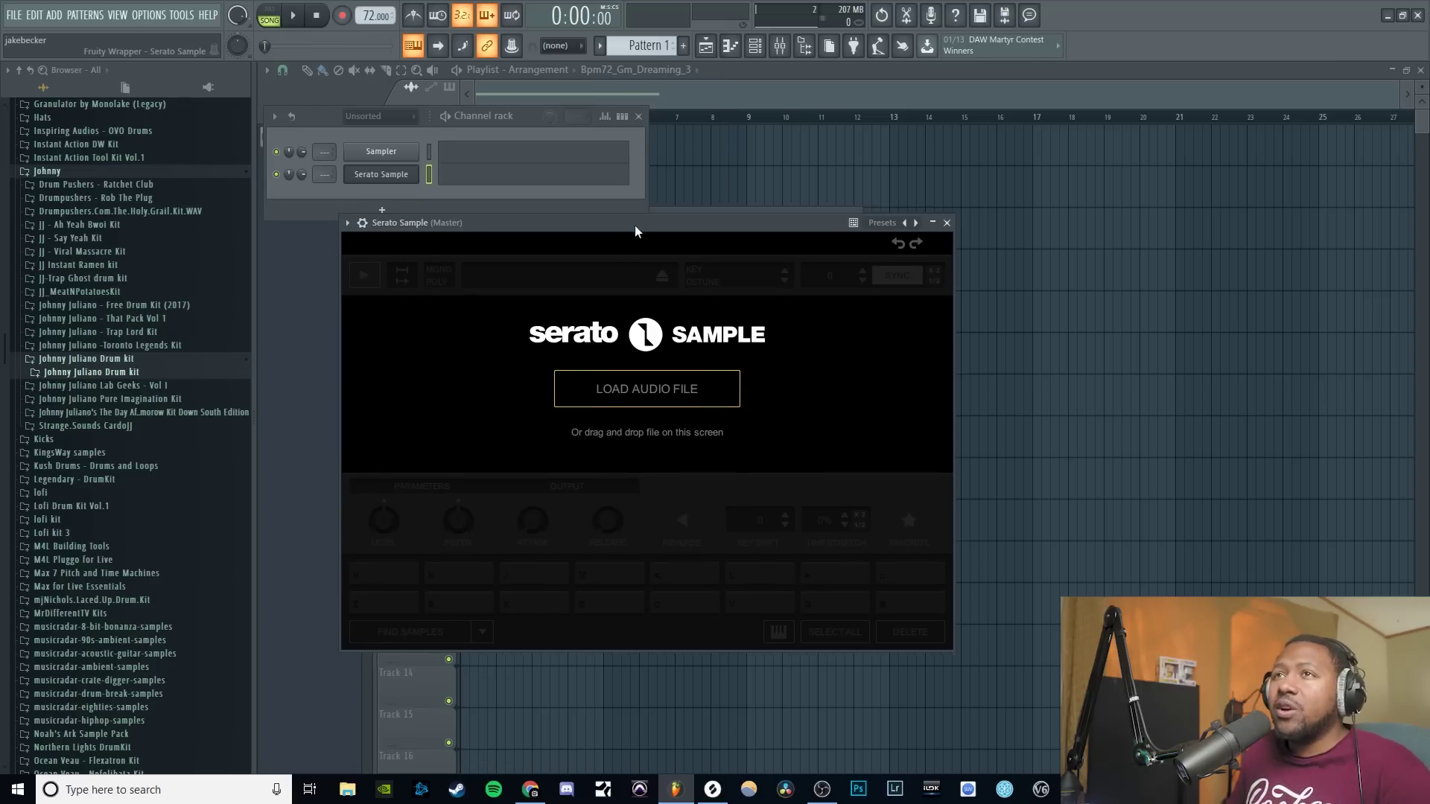
left_click_drag(634, 225, 561, 230)
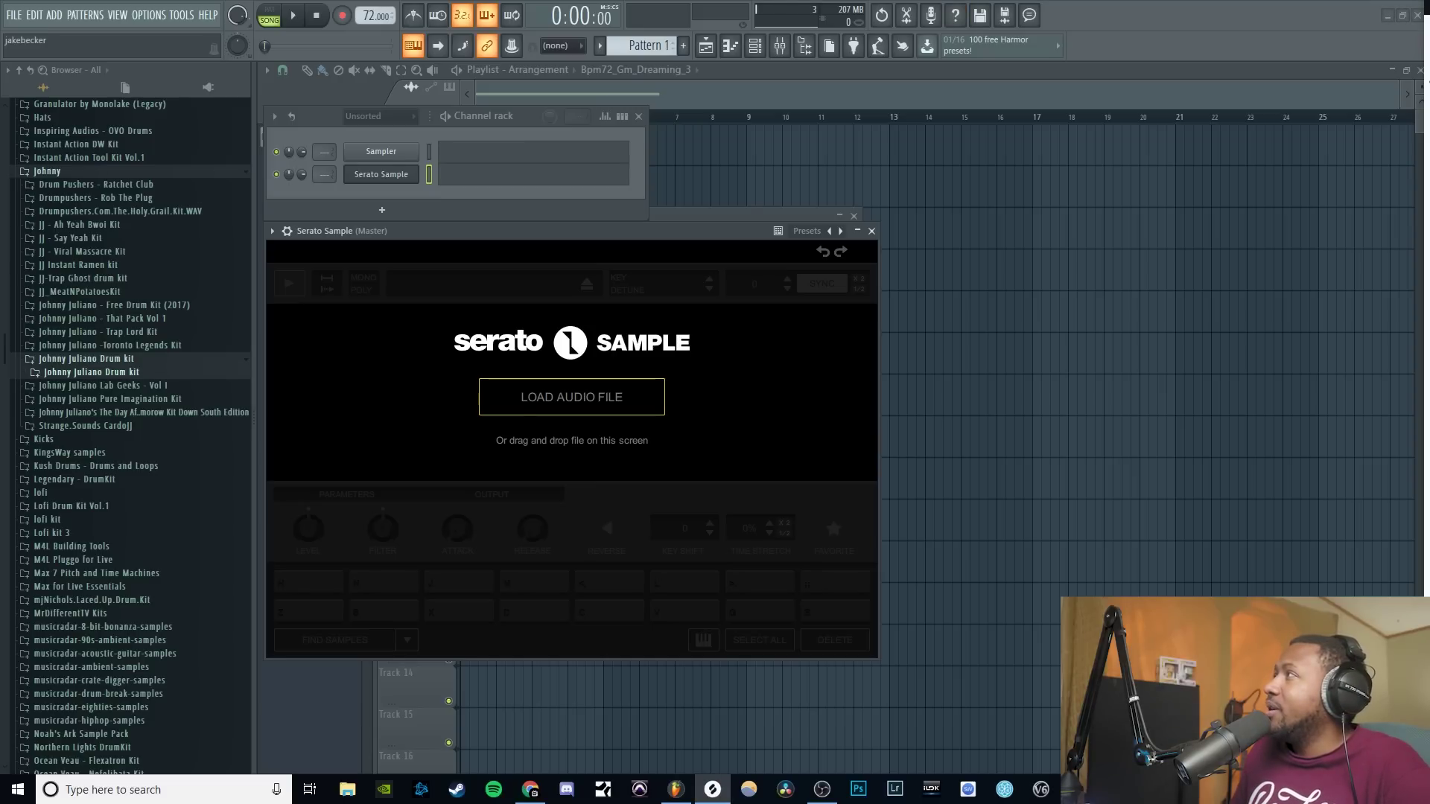
- Load Bpm72_Gm_Dreaming_3 into Serato Sample, letting it detect Gm at 143.66 BPM
left_click_drag(1429, 276, 603, 414)
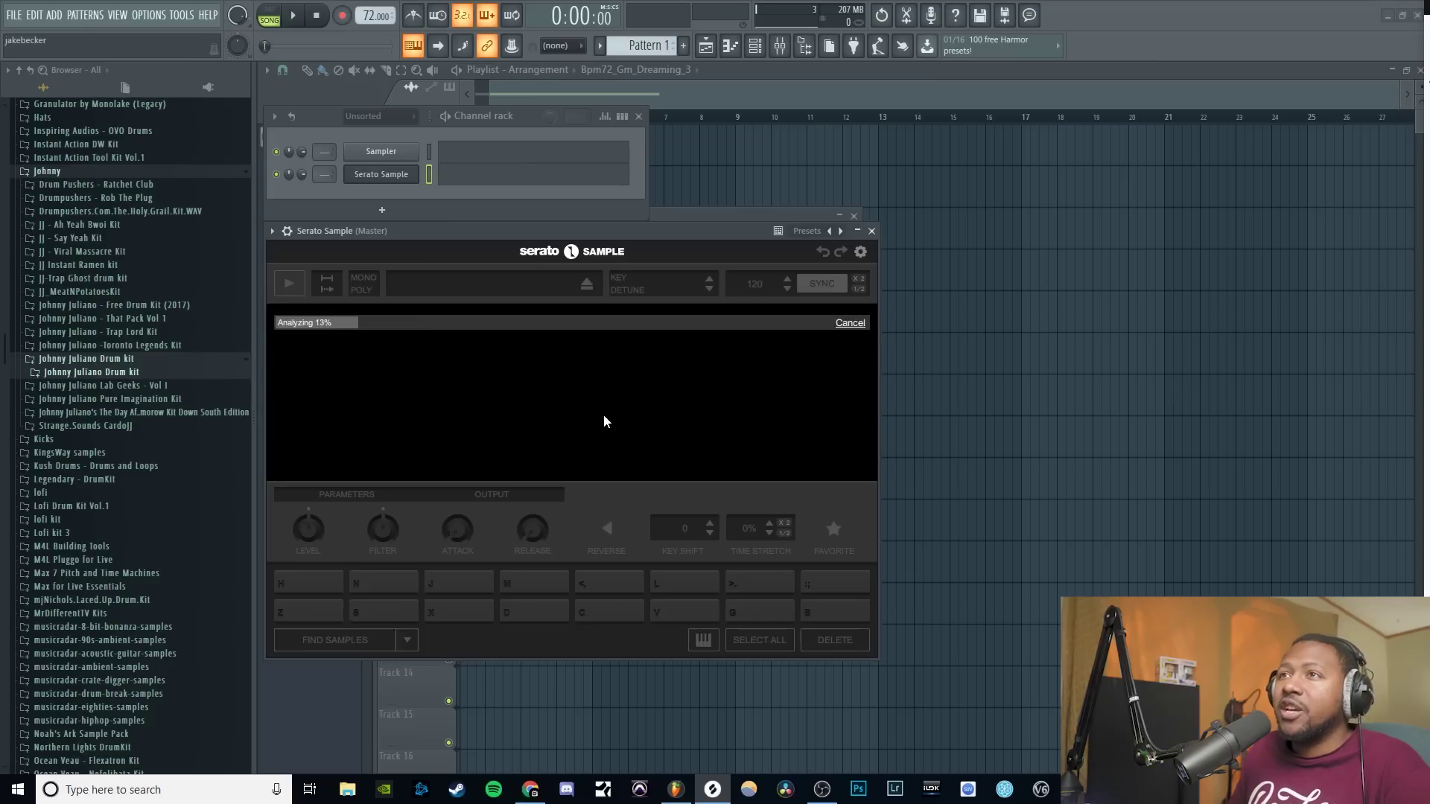
left_click(655, 228)
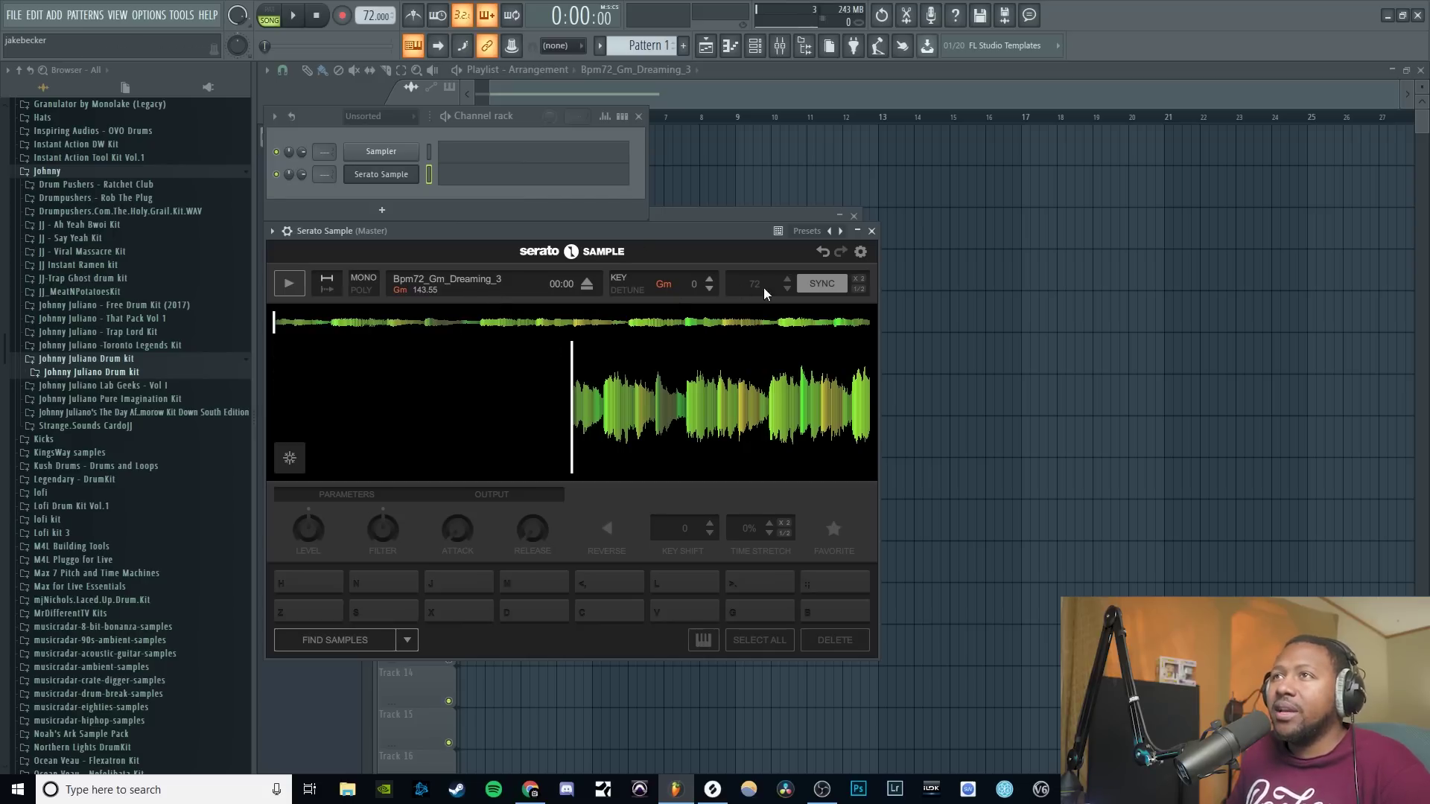
left_click(708, 289)
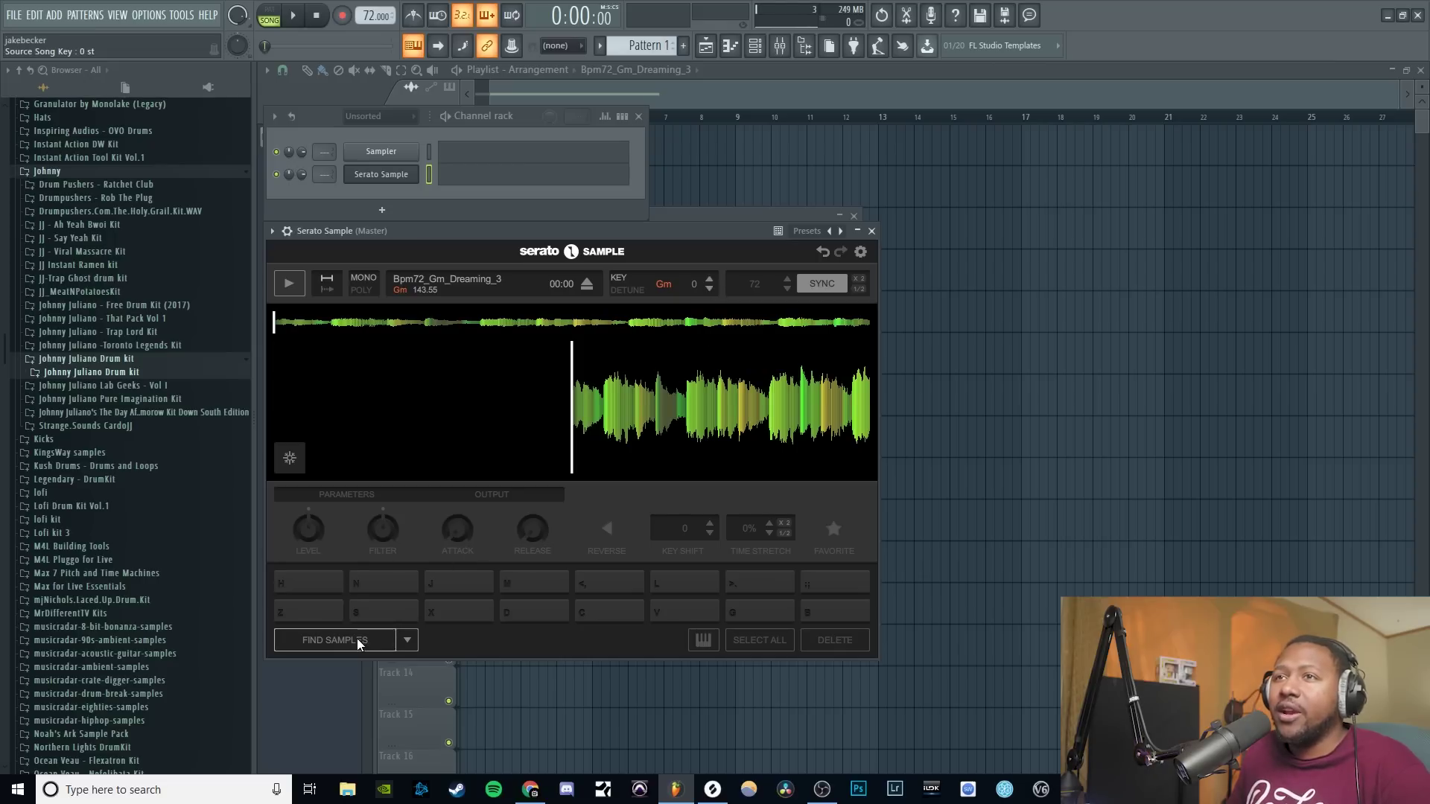
- Switch Serato Sample to Set Random and scatter cue points across all 16 pads
left_click(405, 641)
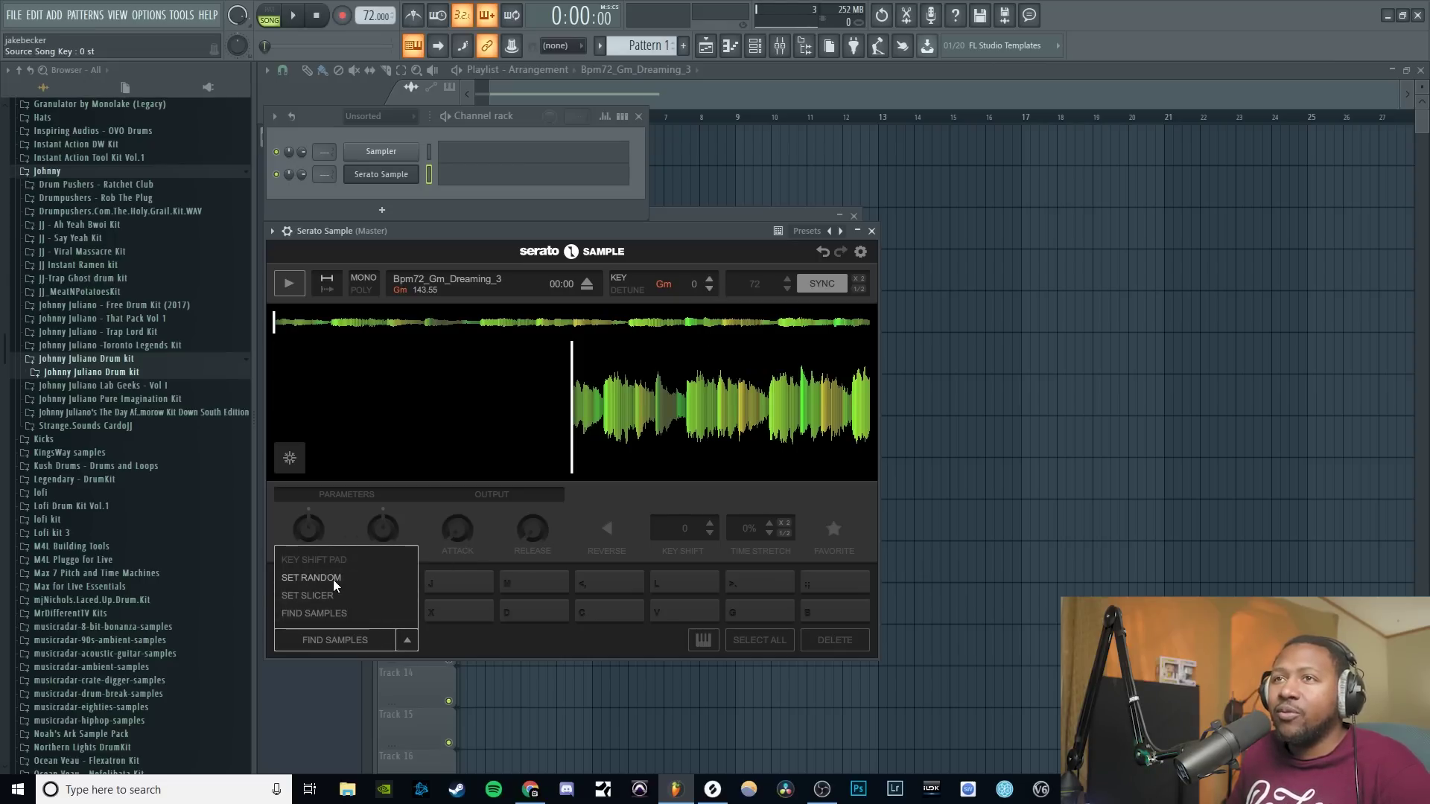
left_click(347, 645)
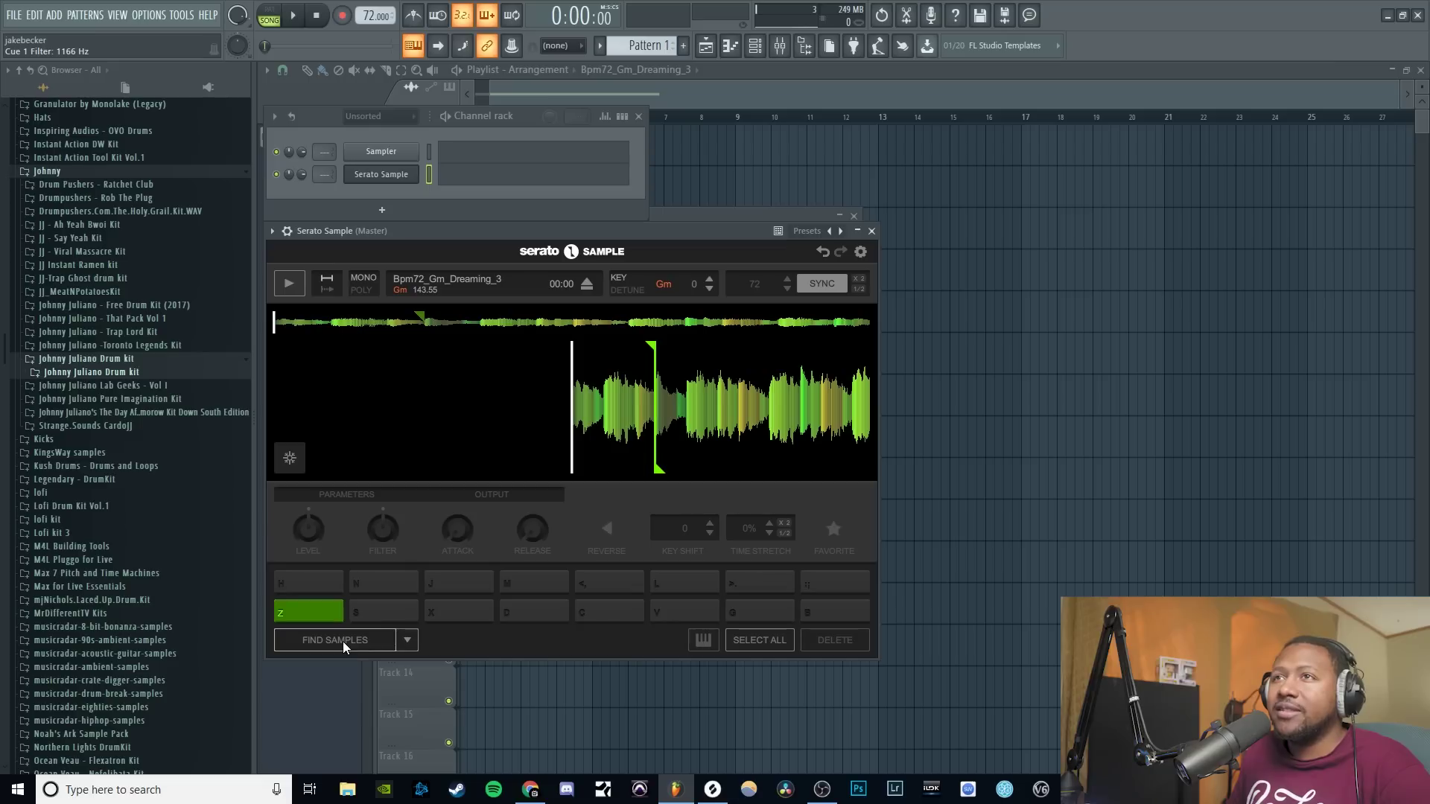
left_click(372, 645)
left_click(347, 590)
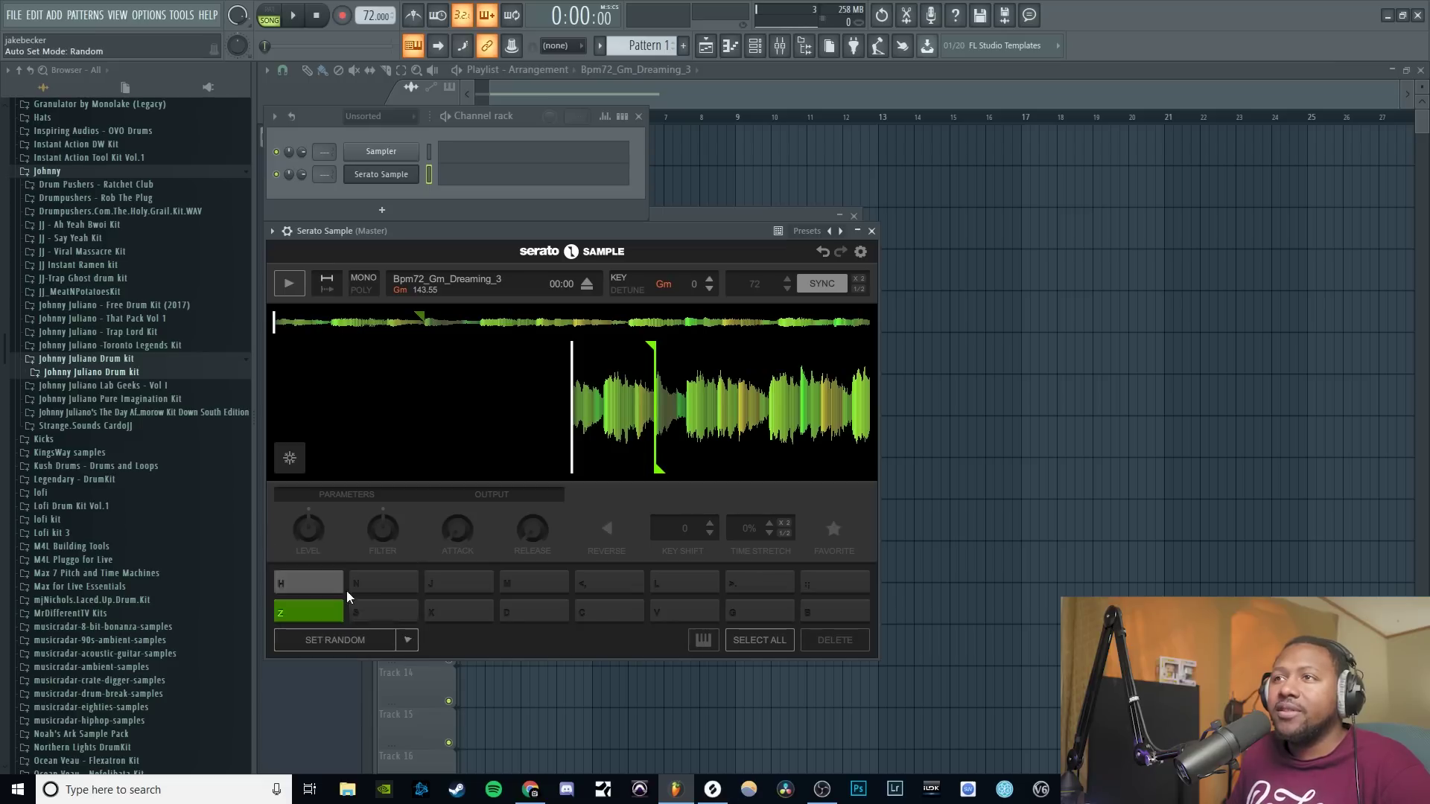
left_click(351, 643)
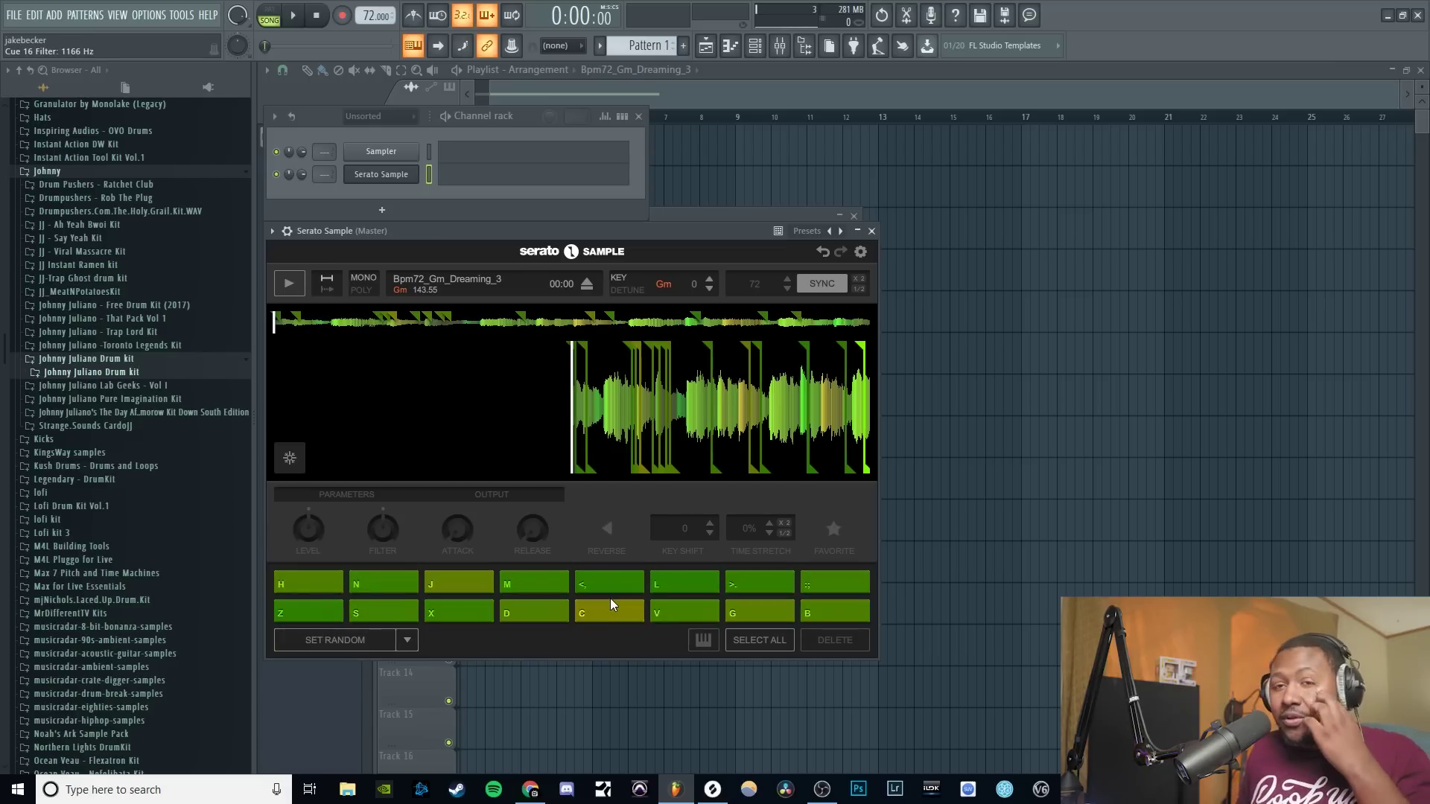
- Audition chops on pads M, B, X, V, C, J, H and N, then reshuffle the random cues
key("m")
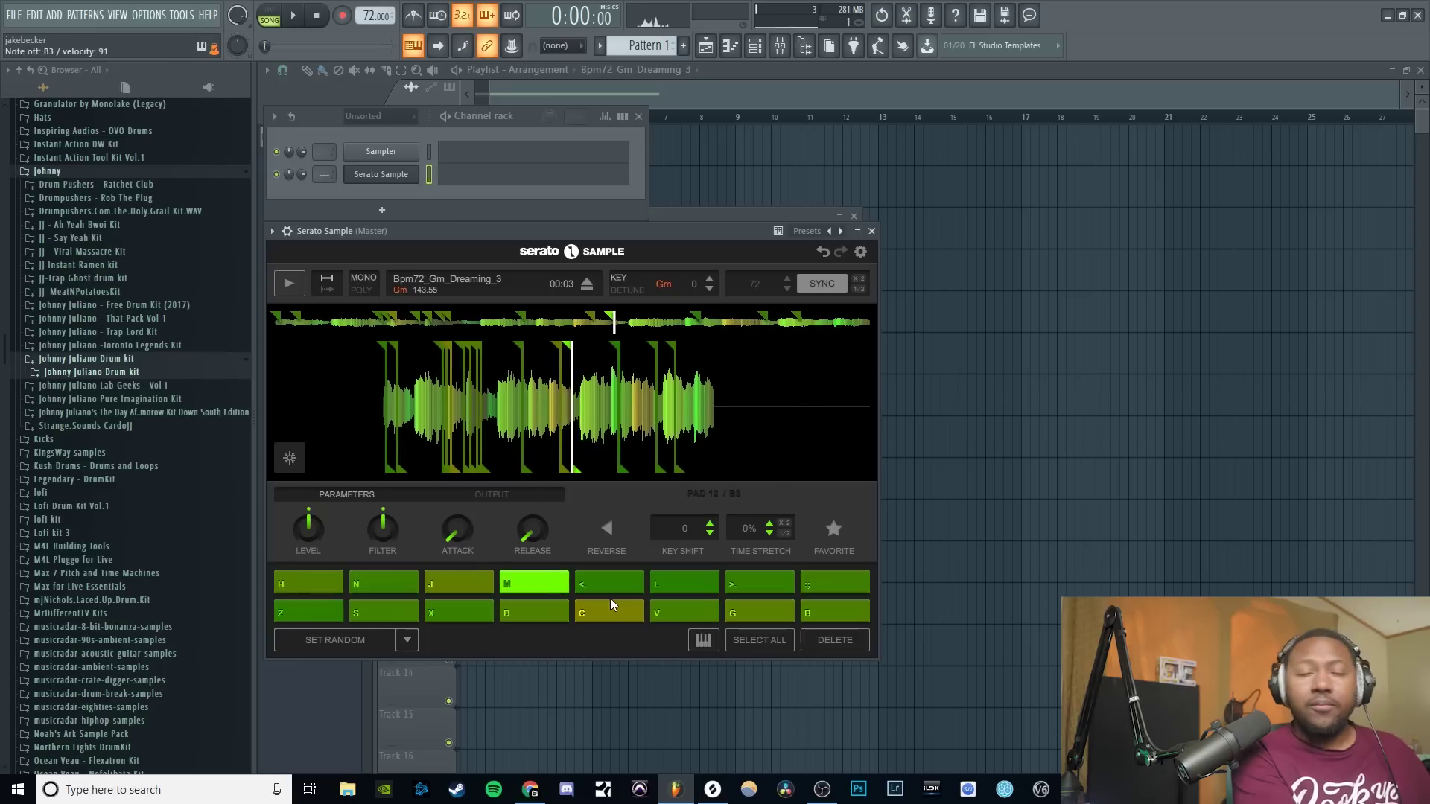
key("b")
key("x")
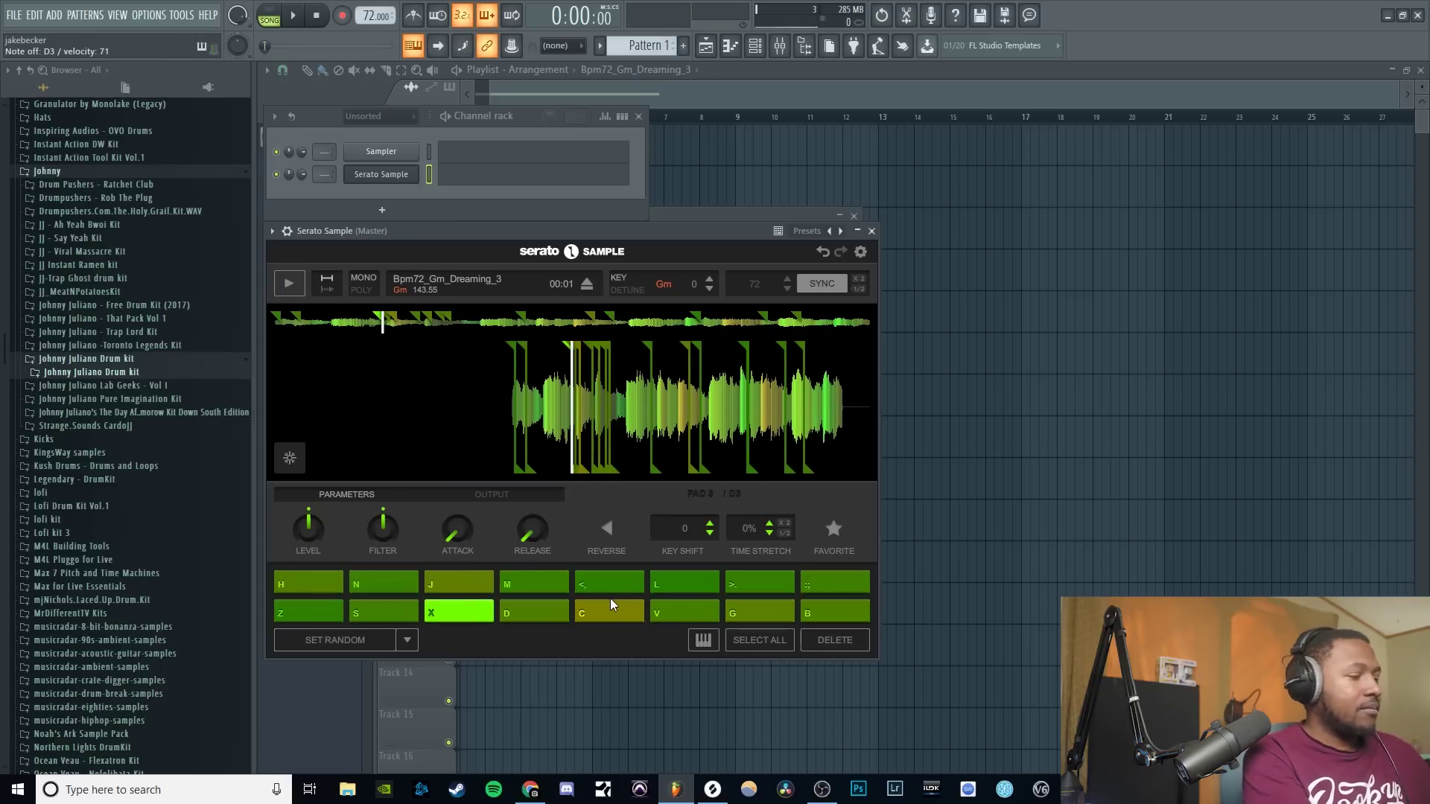
key("period")
key("v")
left_click(610, 605)
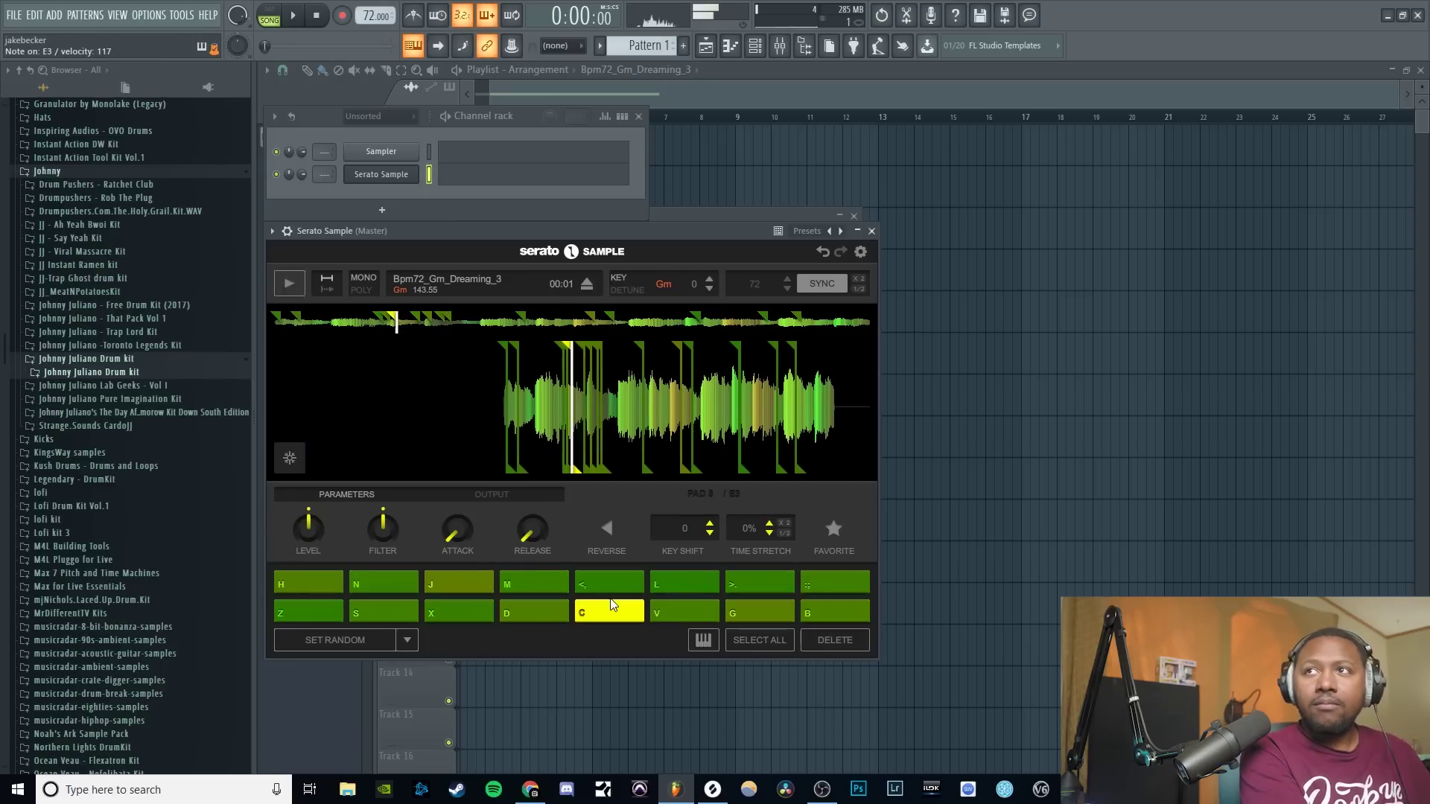
key("period")
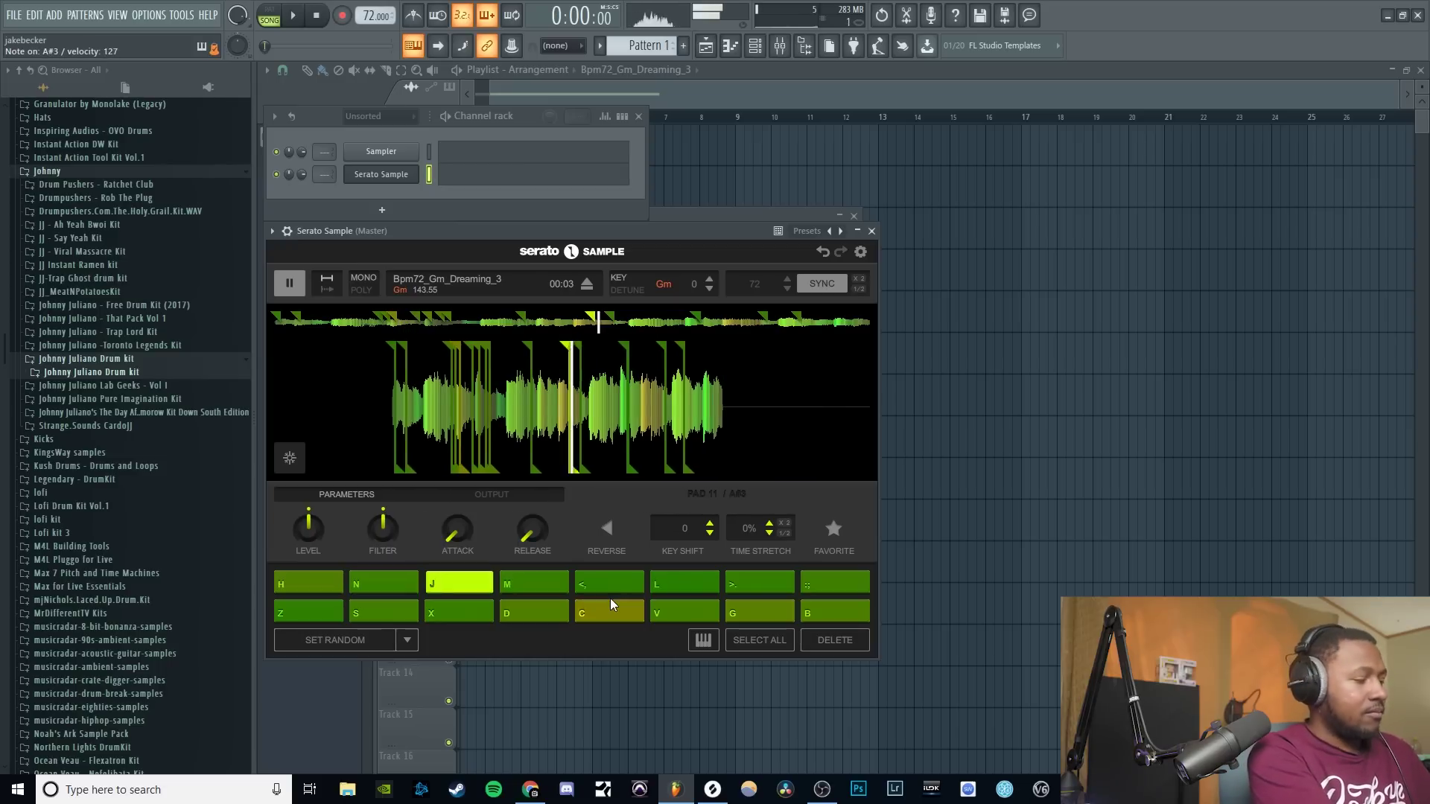
key("j")
left_click(609, 605)
key("h")
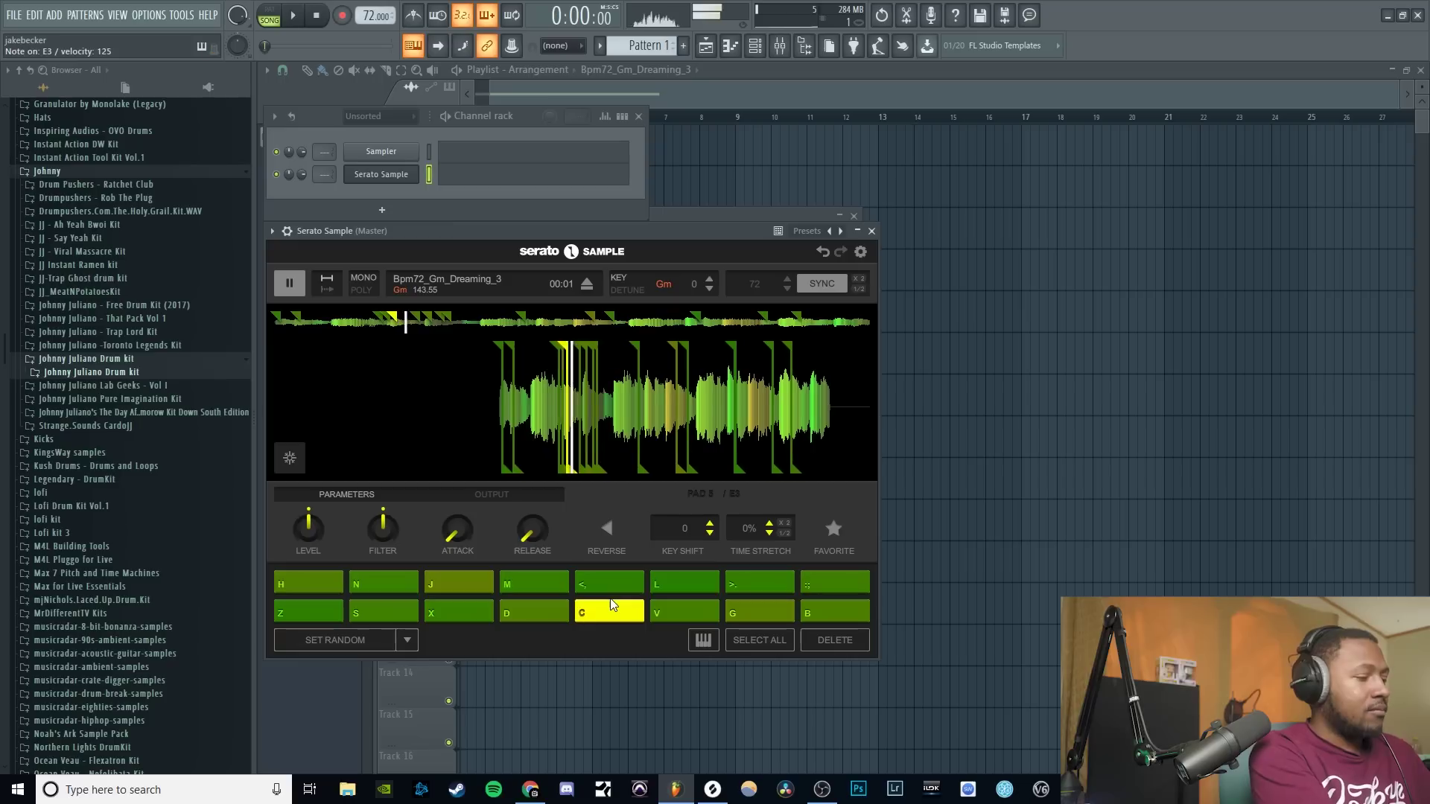
key("j")
key("n")
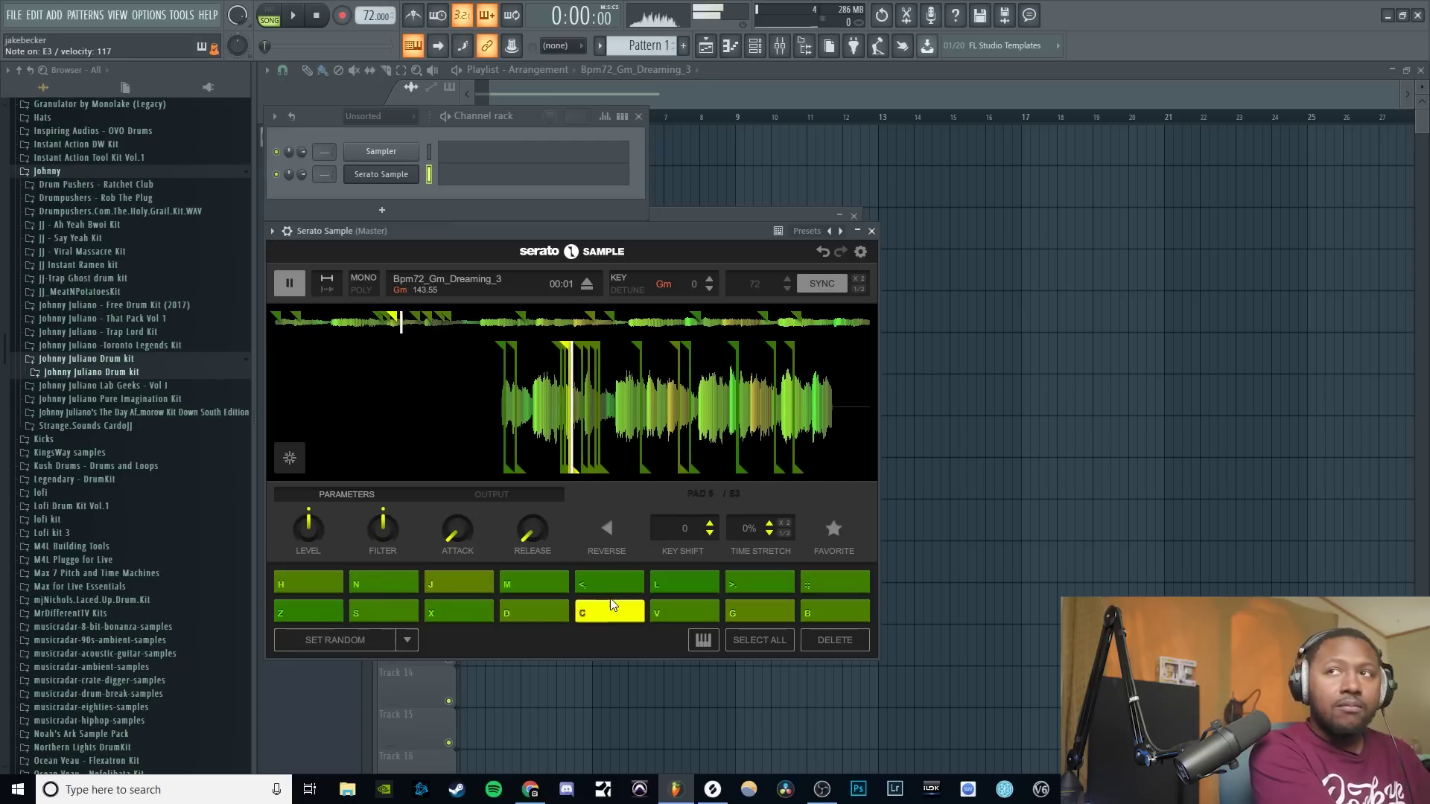
key("j")
key("h")
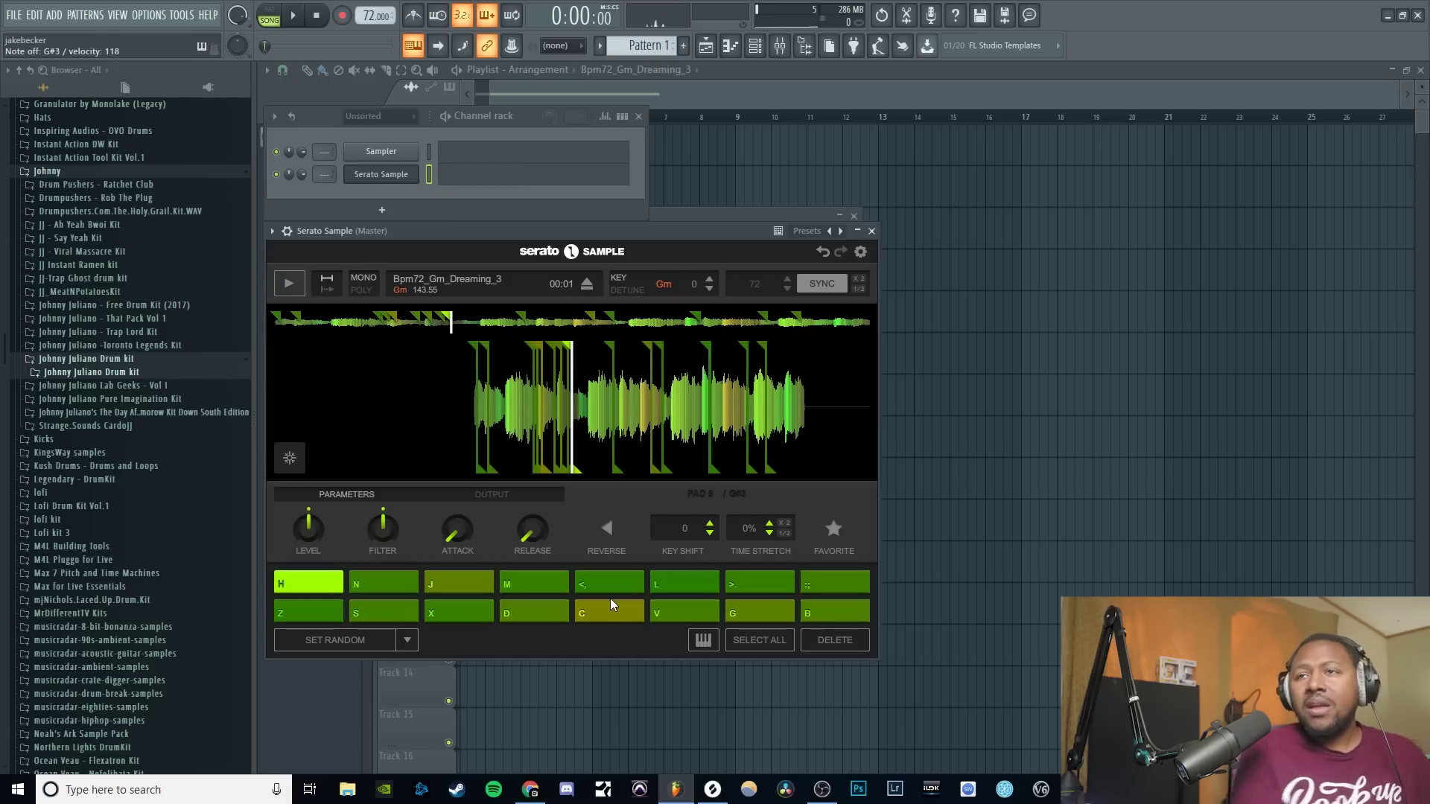
left_click(338, 641)
left_click(338, 641)
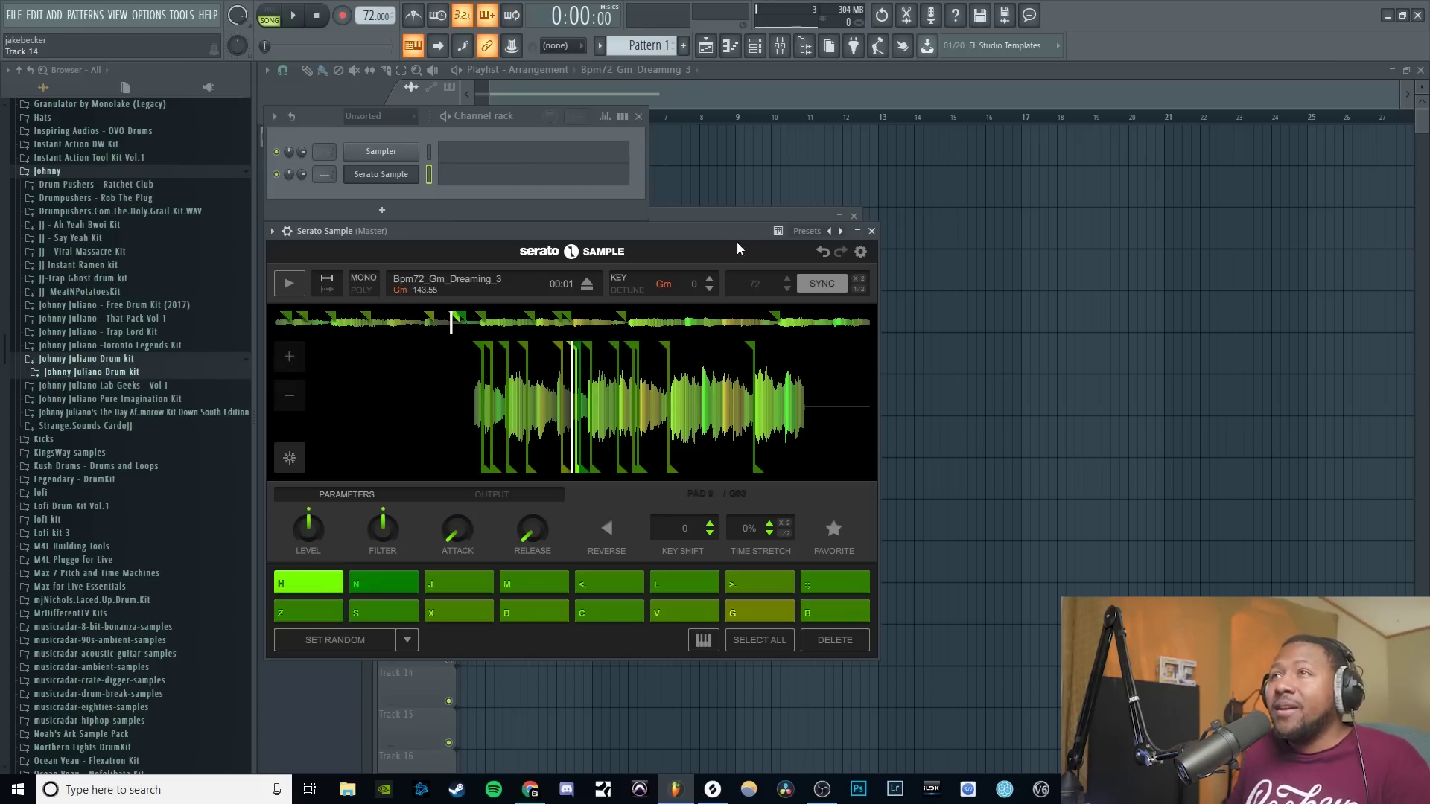
- Lower the Serato Sample key step by step to Dm (-5) and test a pad
left_click(711, 290)
left_click(710, 290)
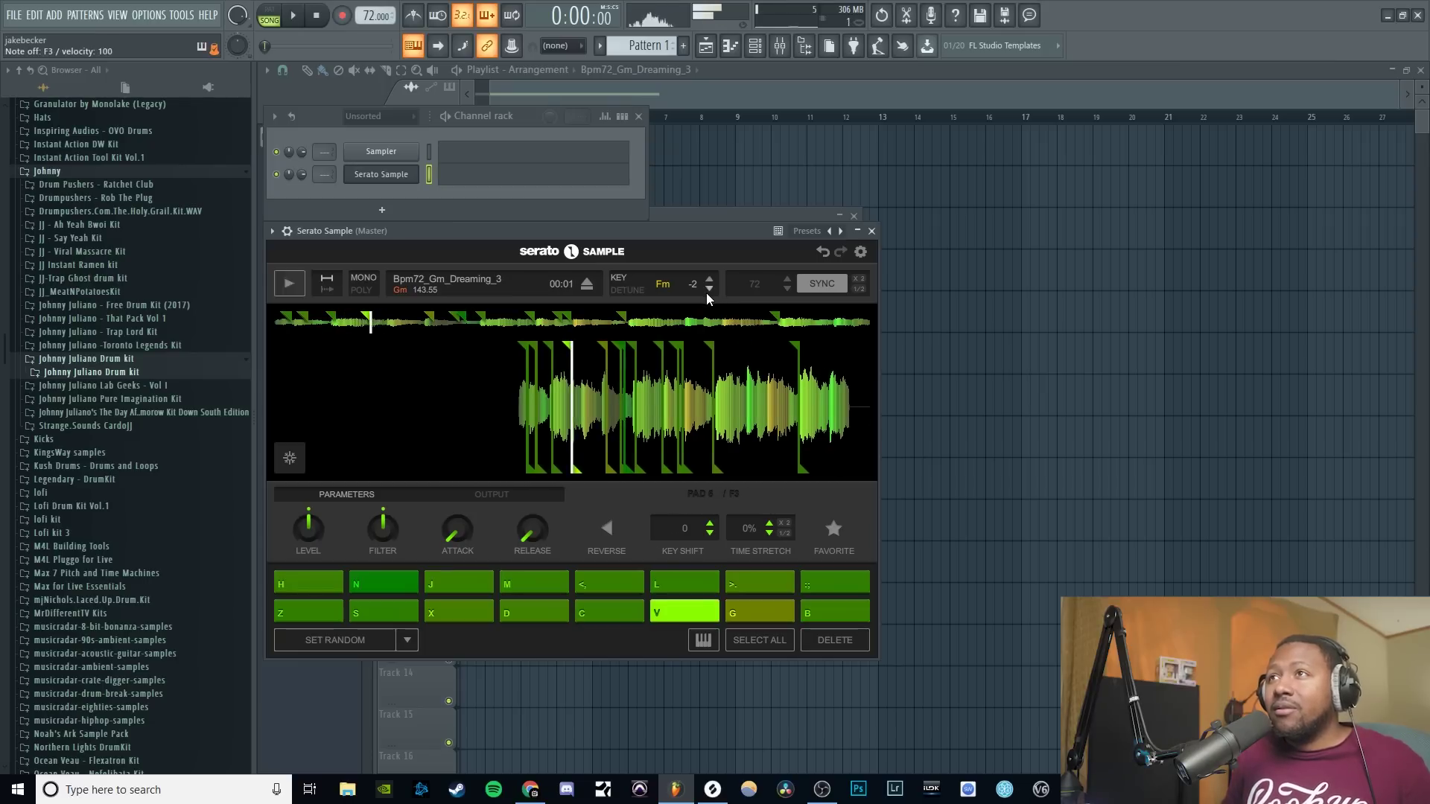
left_click(709, 290)
left_click(709, 289)
left_click(709, 289)
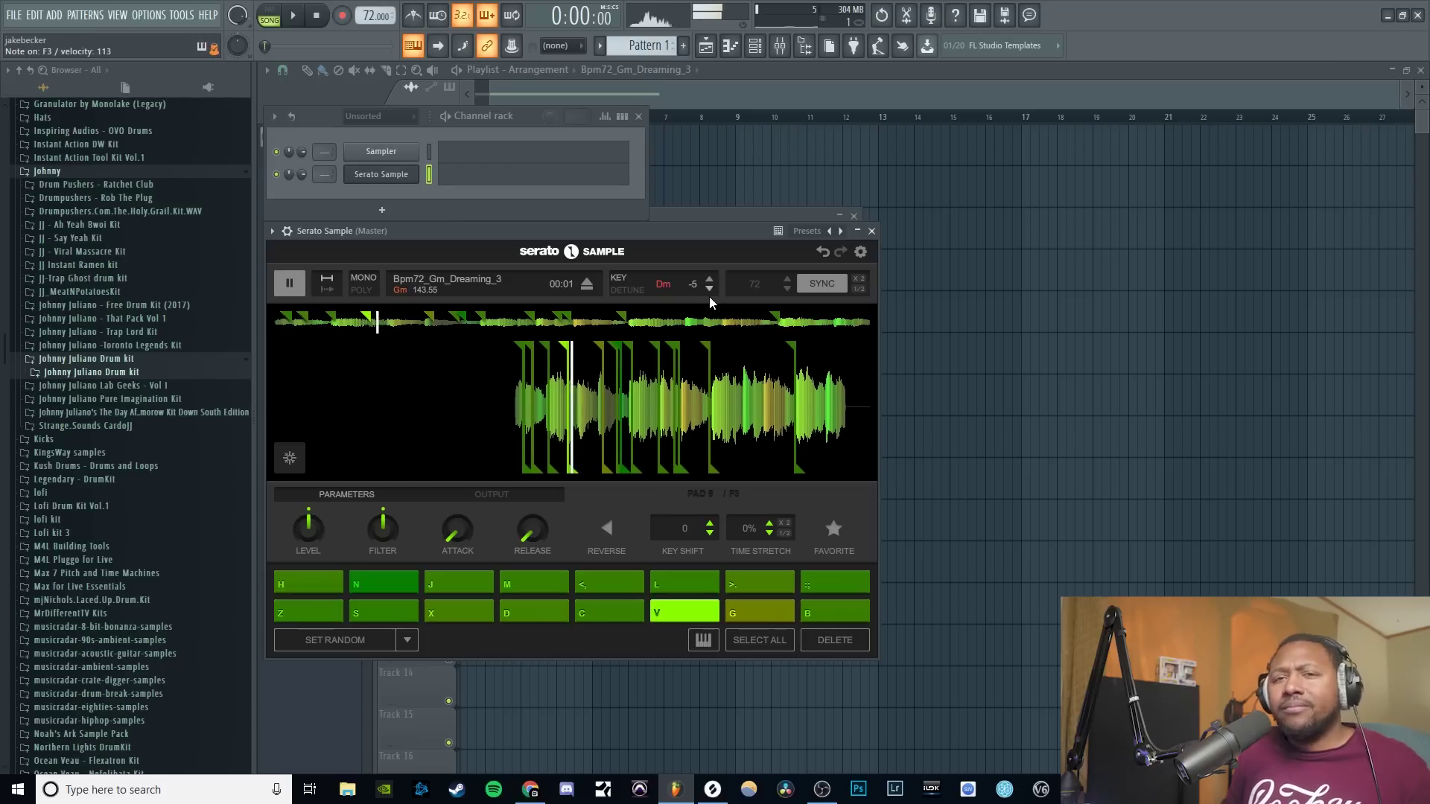
key("v")
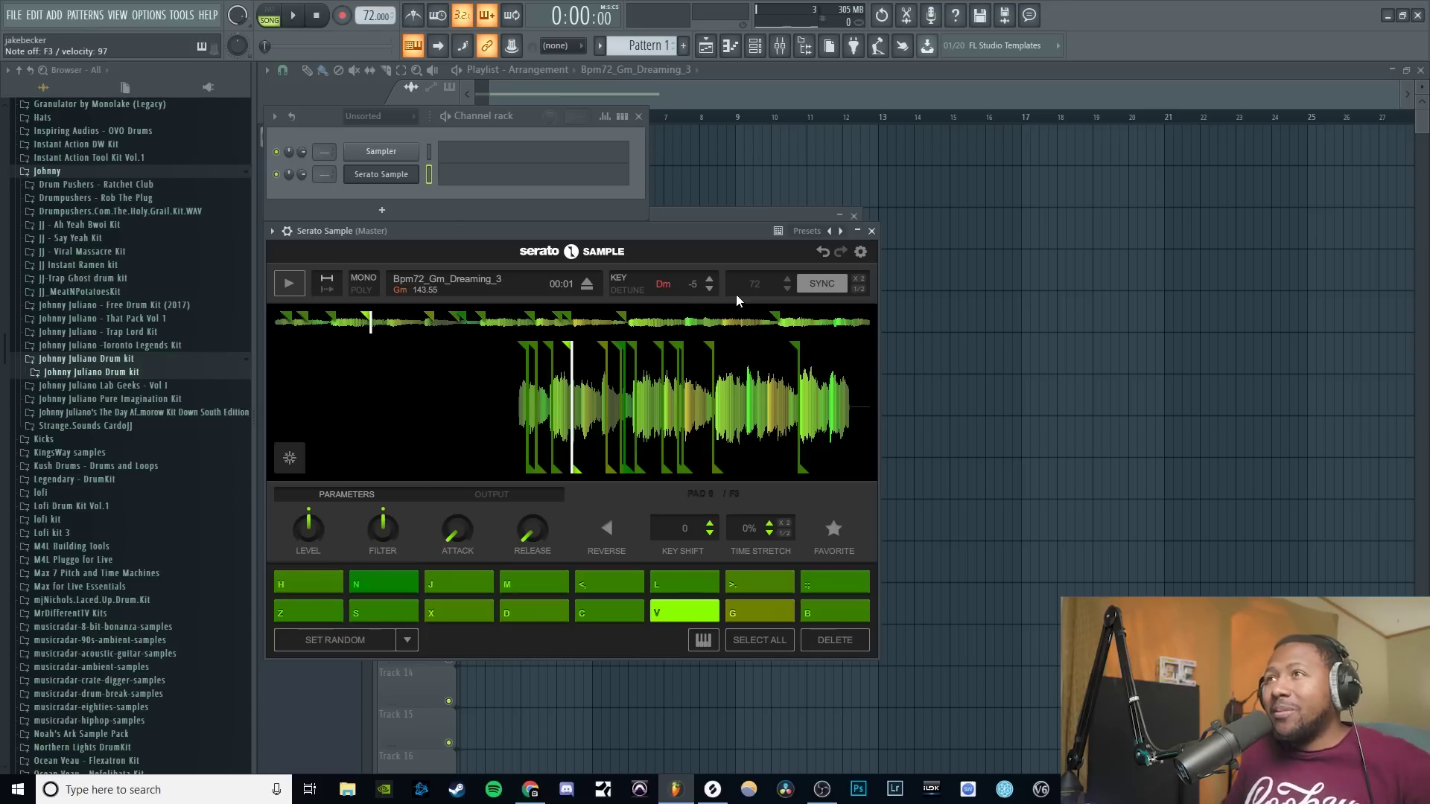
- Halve the sample tempo to 36 BPM and audition pads C, B and V
left_click(858, 289)
key("c")
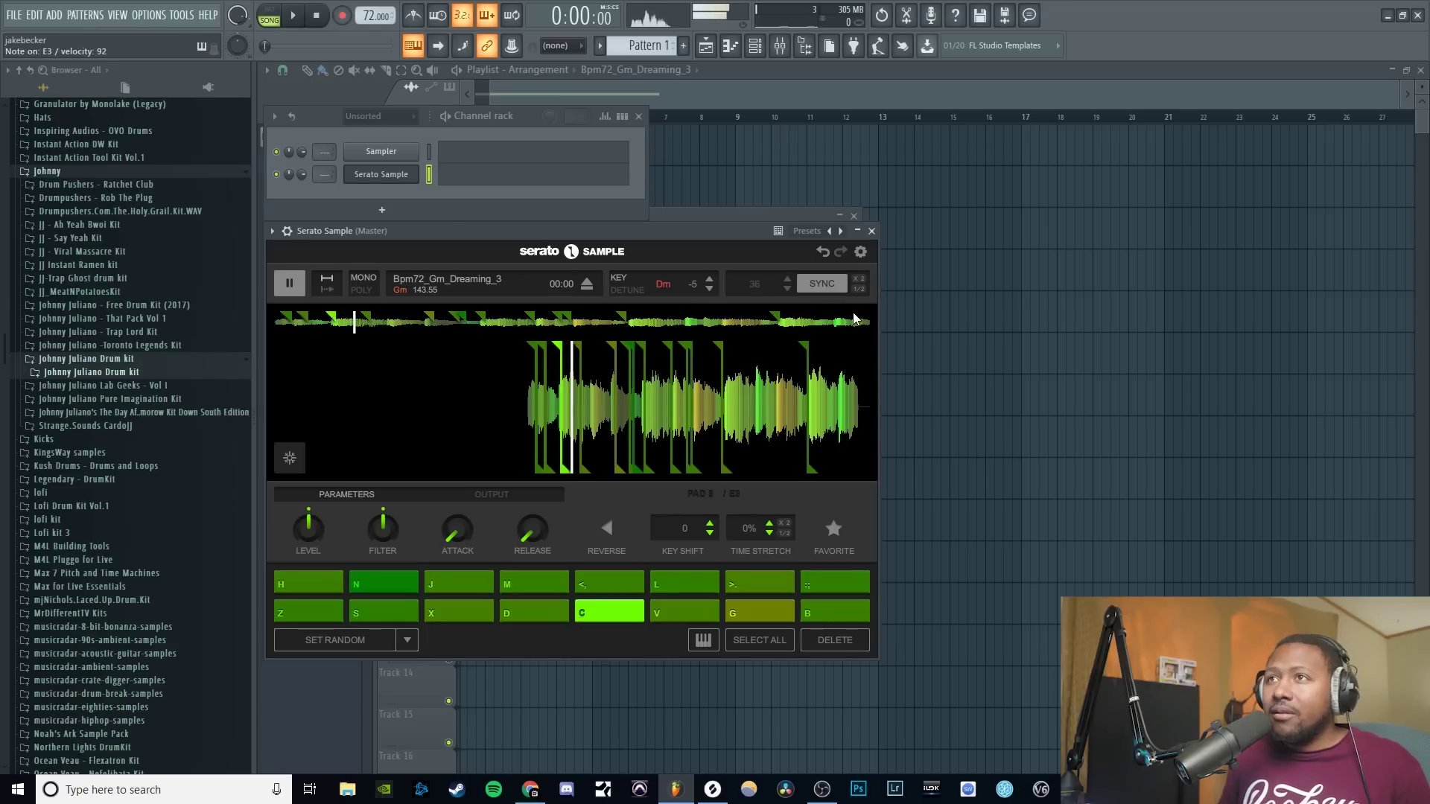
key("b")
key("c")
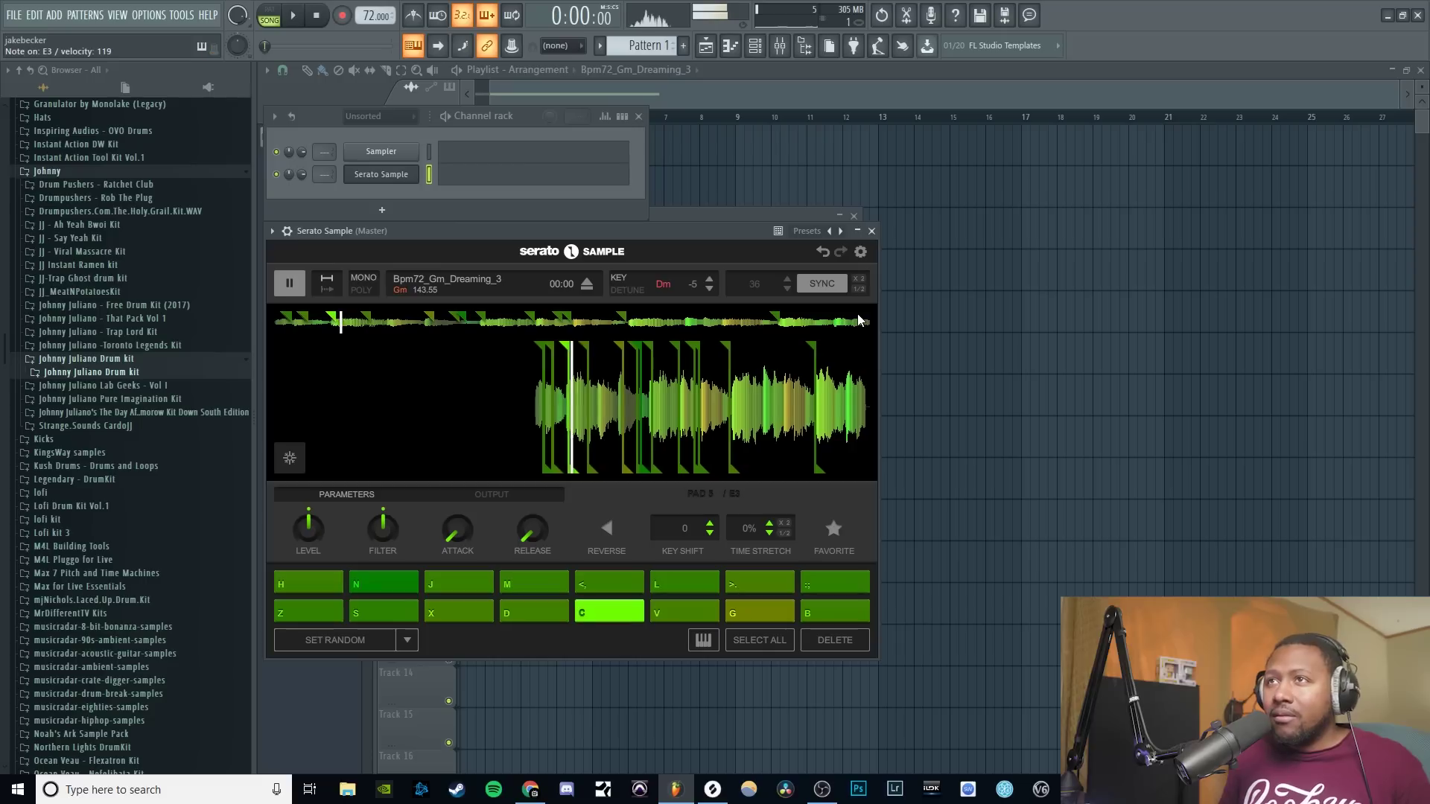
key("v")
key("b")
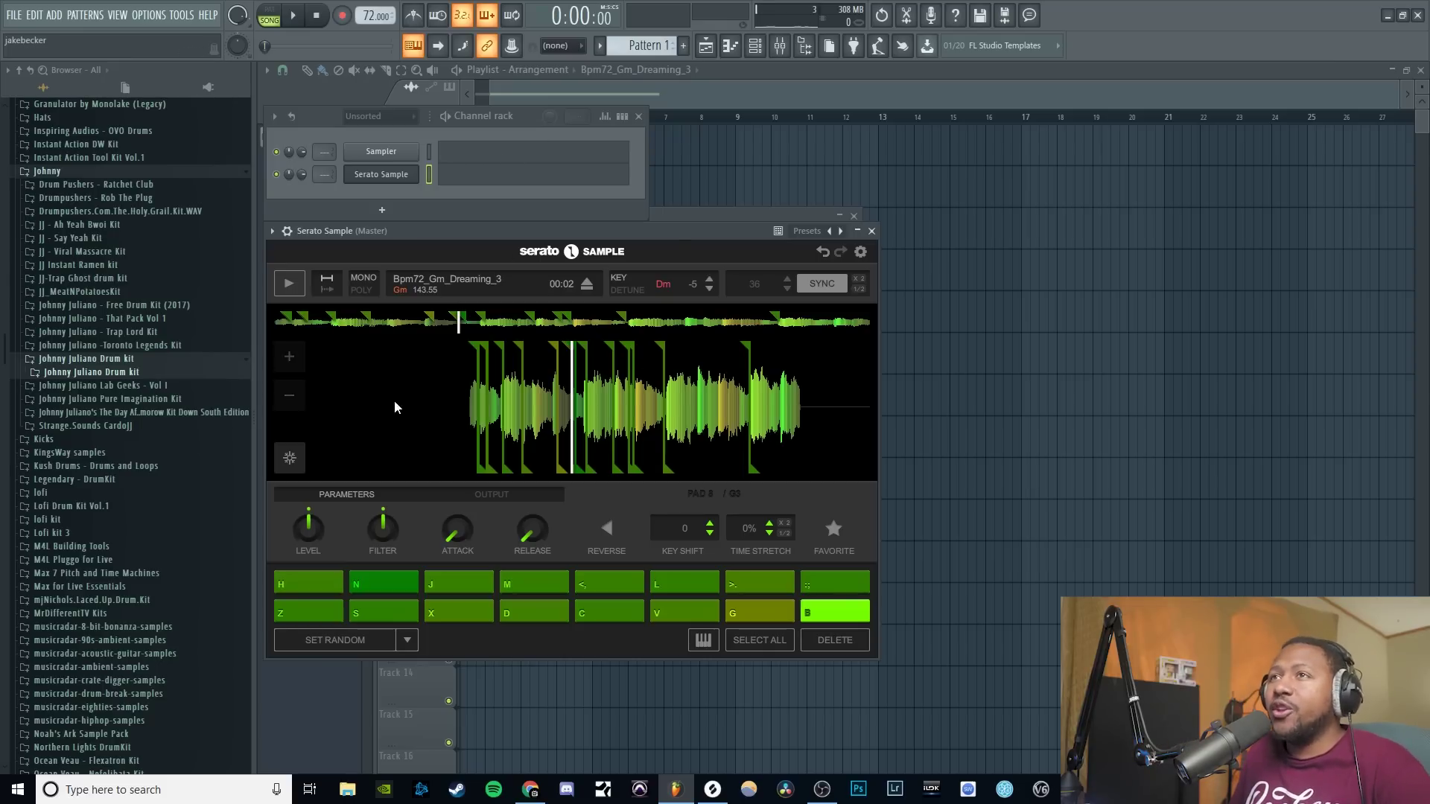
- Add a Fruity slicer channel to the Channel rack and move its window down
left_click(382, 210)
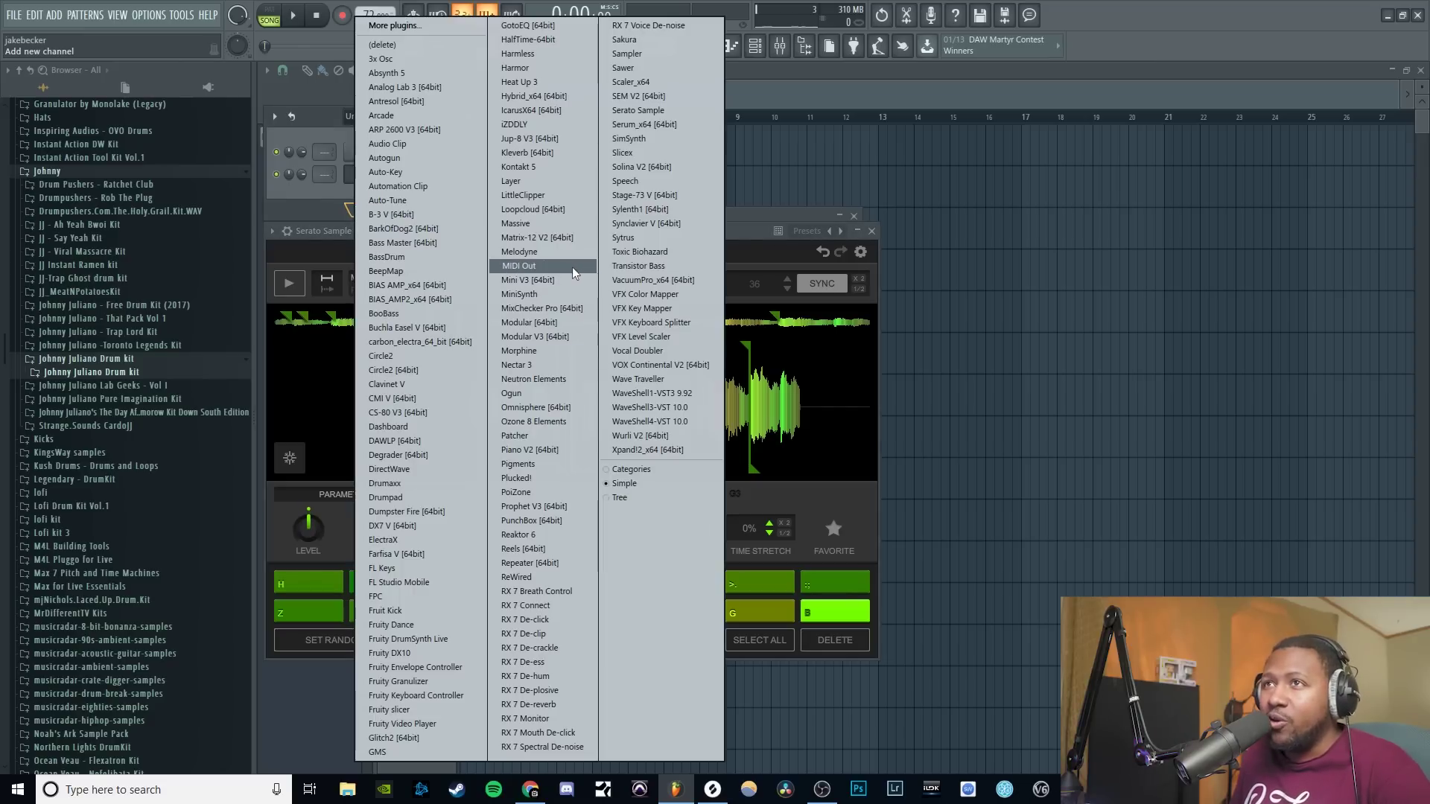
left_click(431, 707)
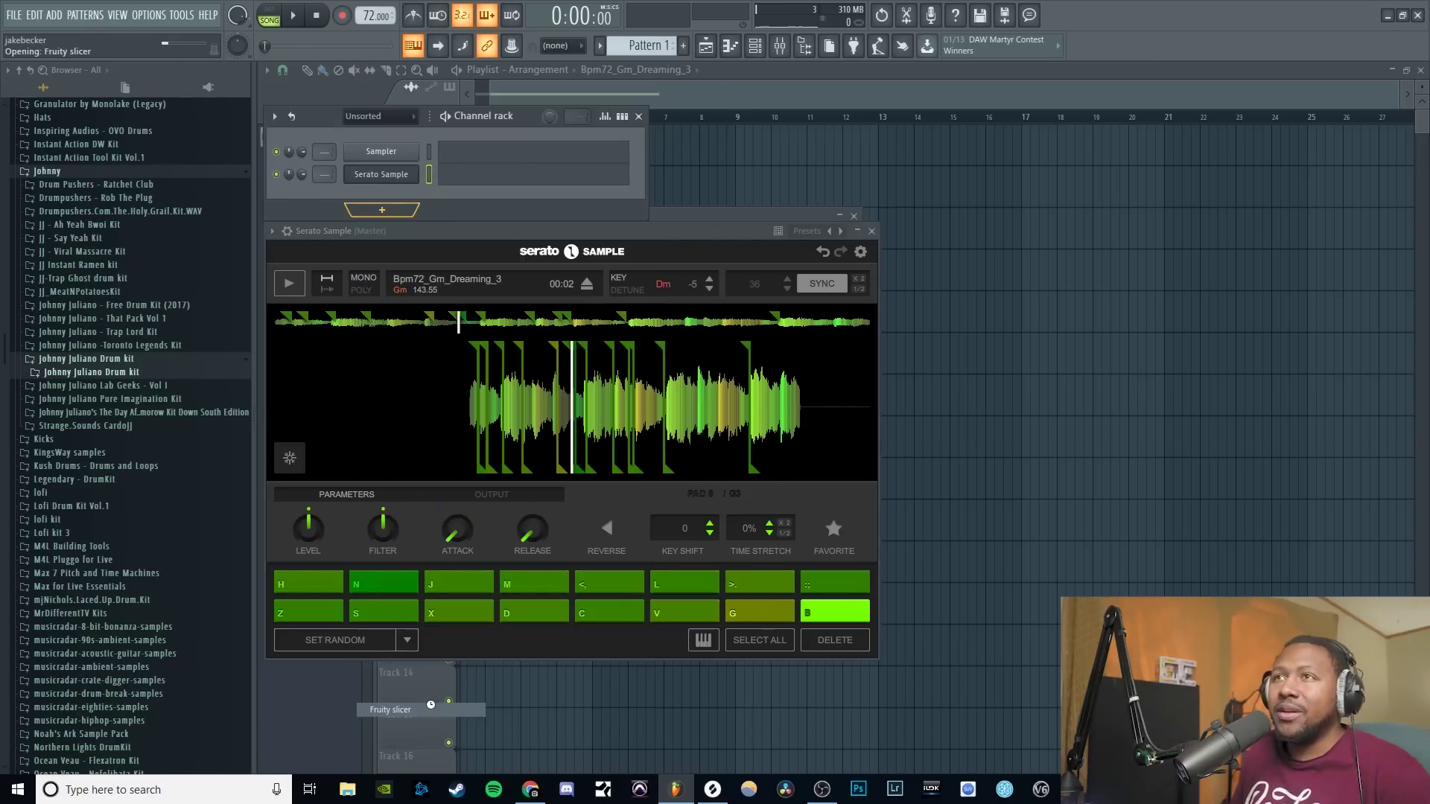
left_click_drag(542, 243, 535, 301)
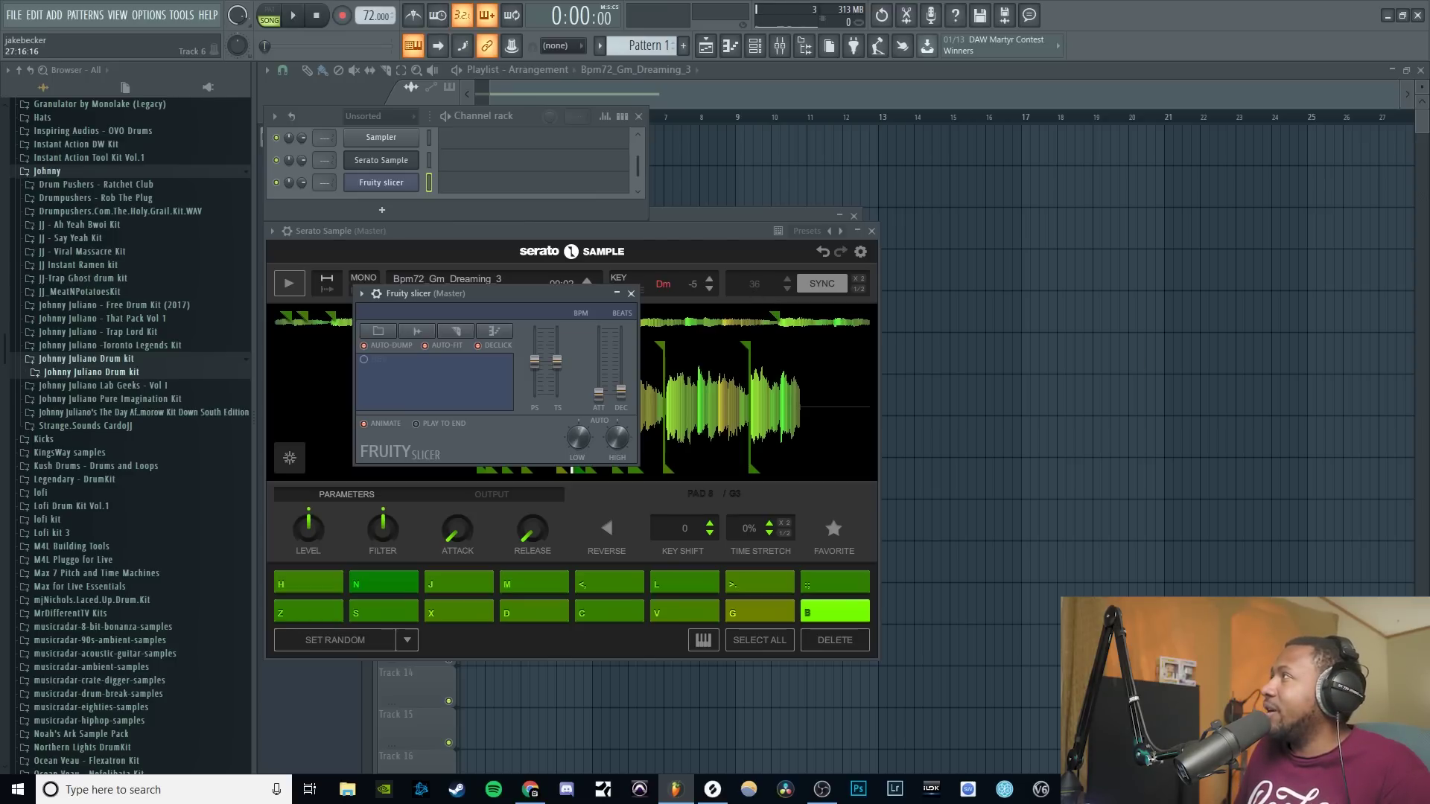
- Load the piano loop into Fruity Slicer, slice it at 1/4 beat, and audition slices
left_click_drag(290, 395, 450, 390)
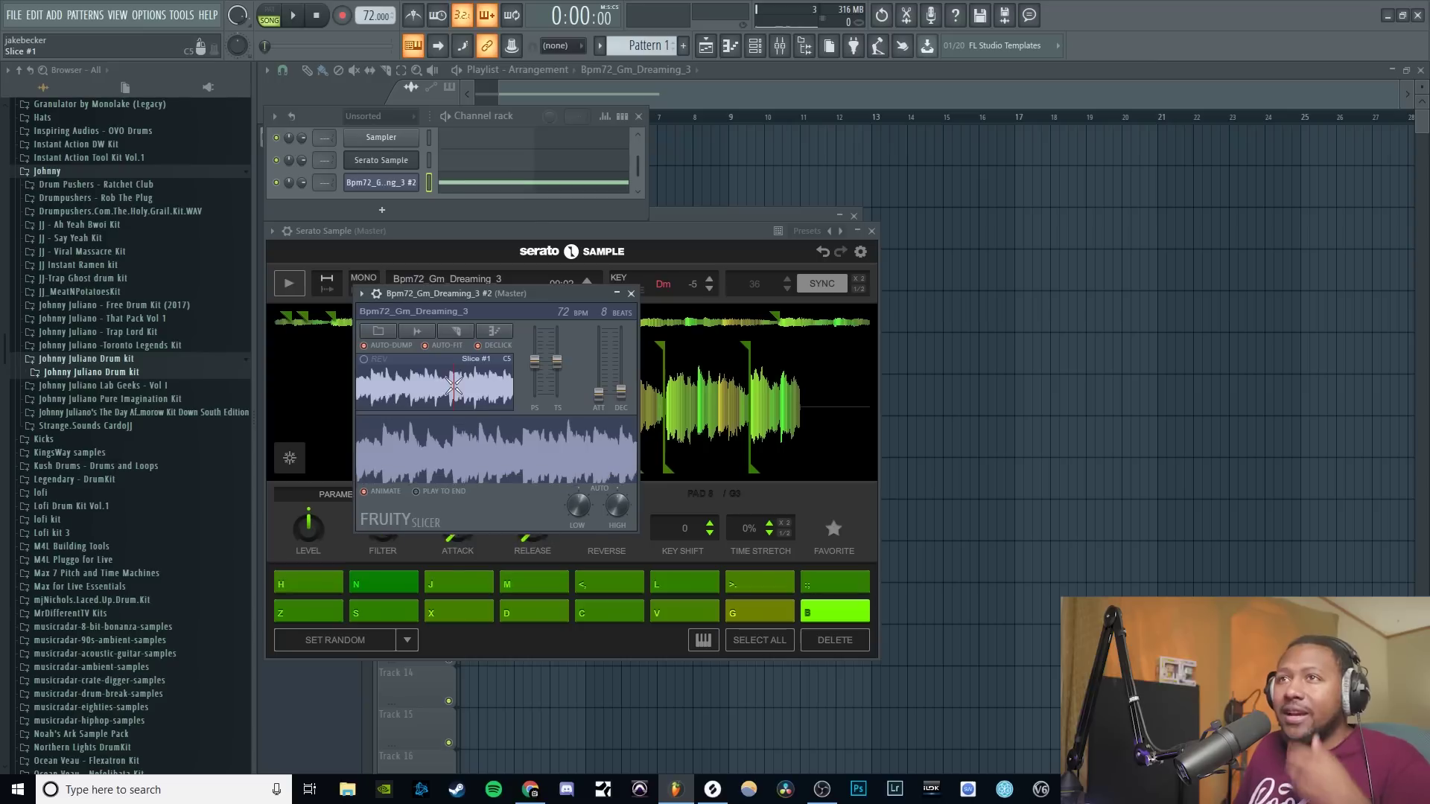
left_click(381, 183)
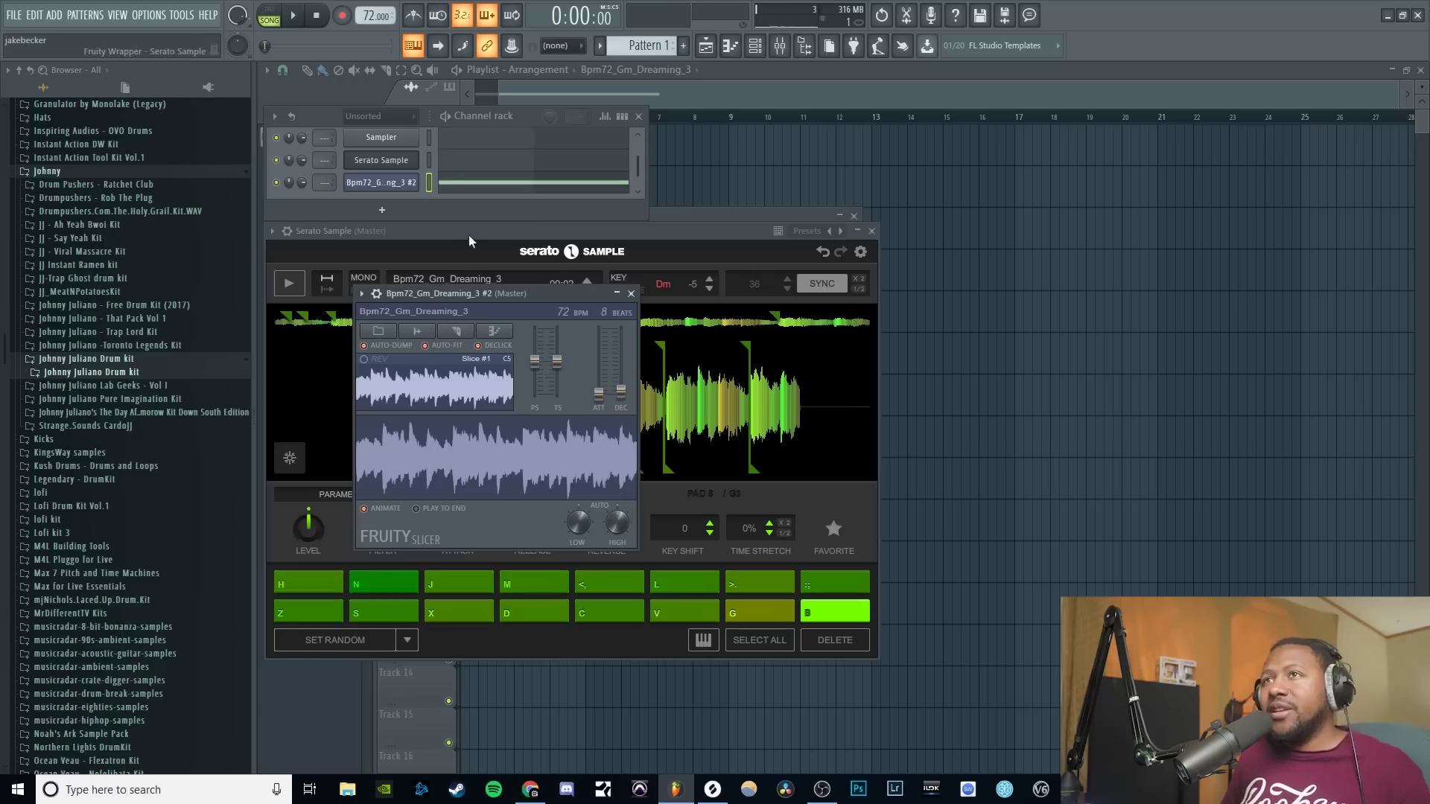
left_click(458, 333)
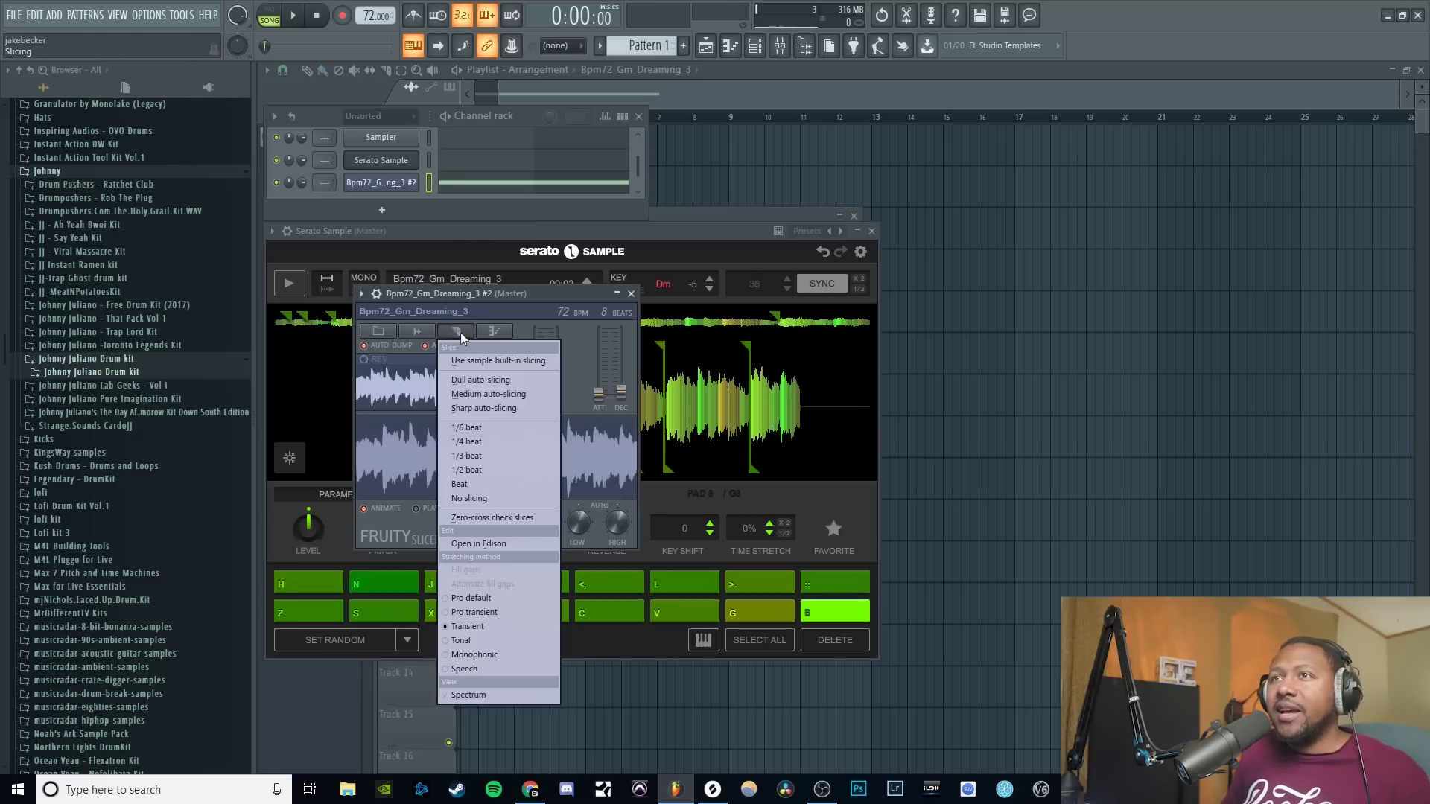
left_click(476, 441)
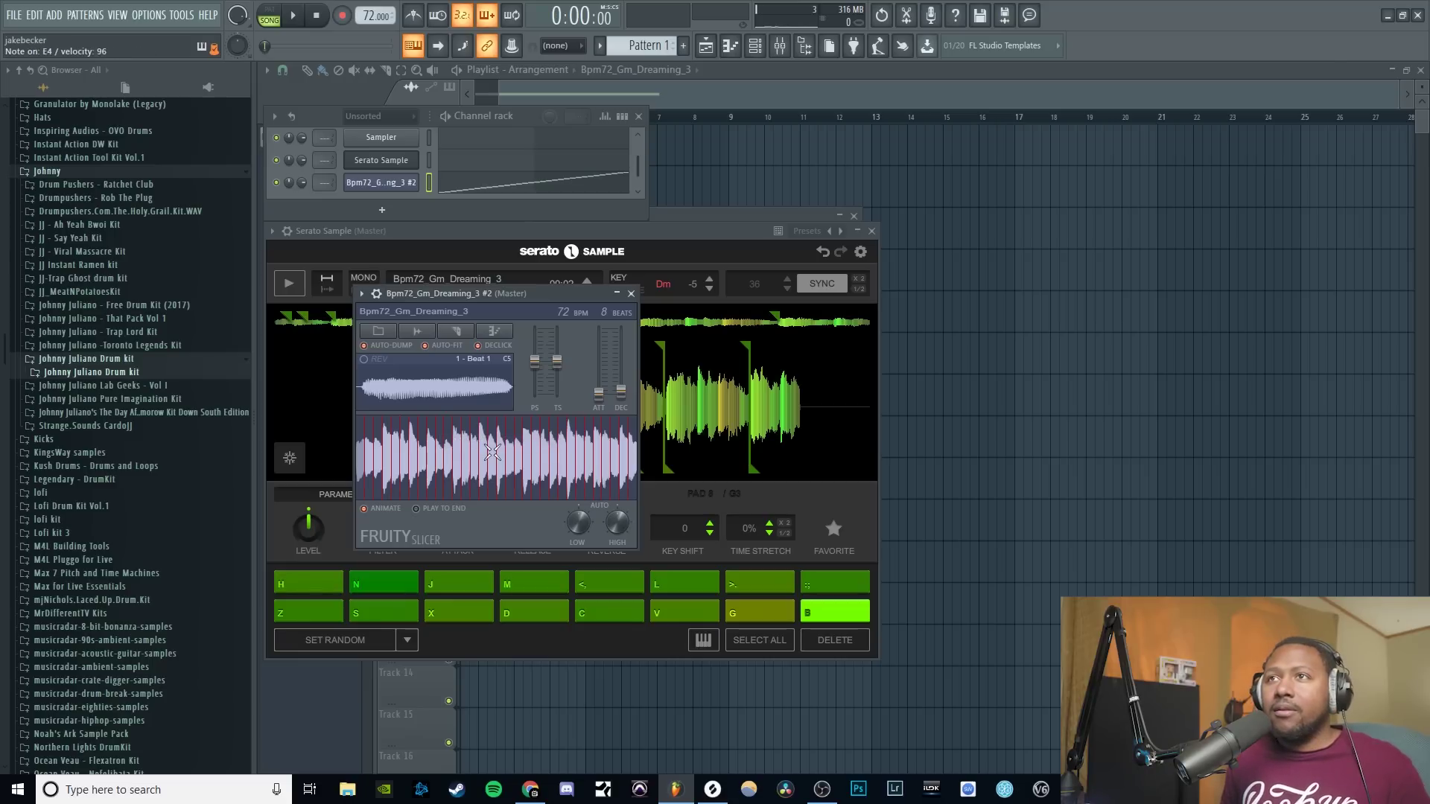
key("z")
key("v")
key("b")
key("c")
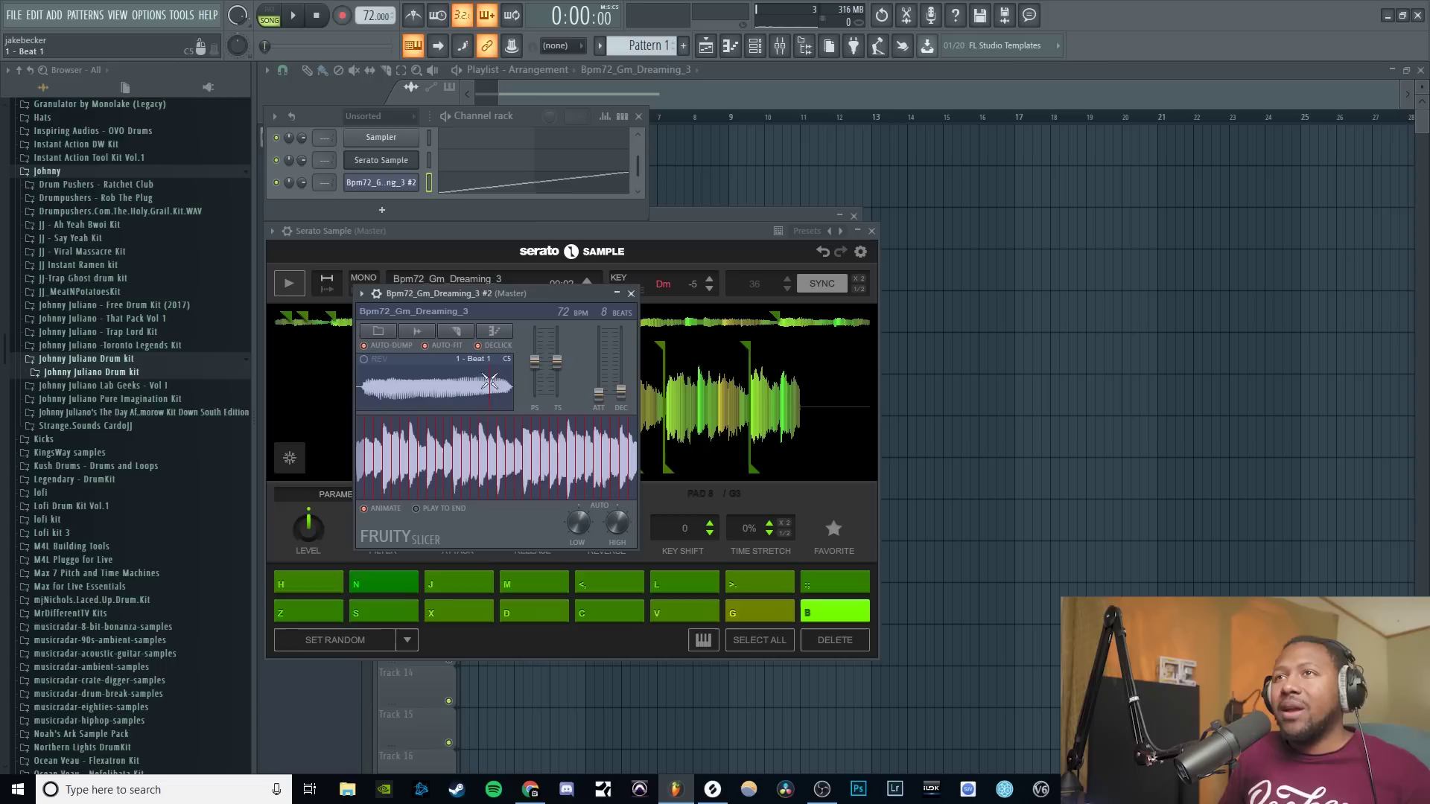
- Clear the slices, re-chop the loop into 1/2 beat slices, and audition them
left_click(463, 332)
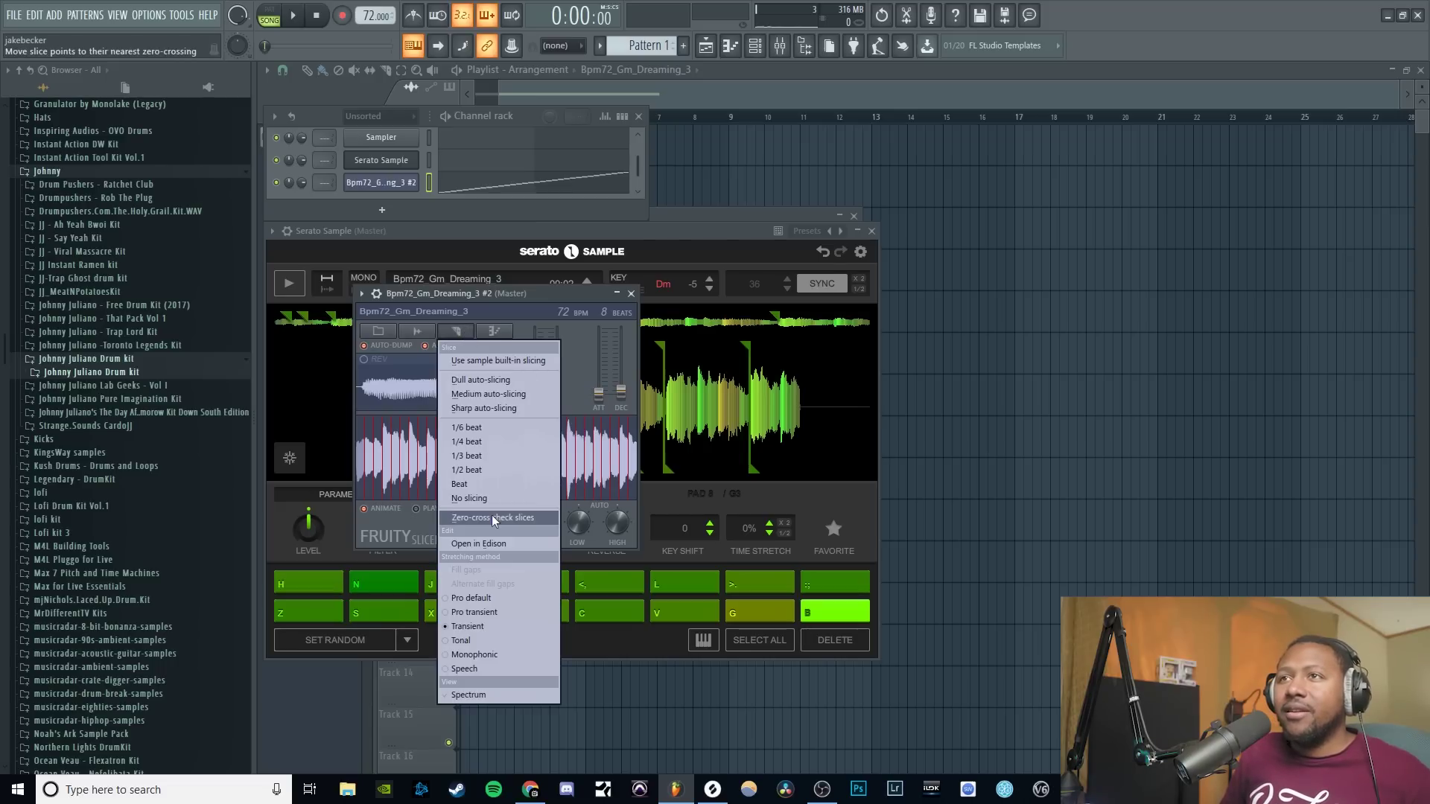
left_click(487, 498)
left_click(456, 331)
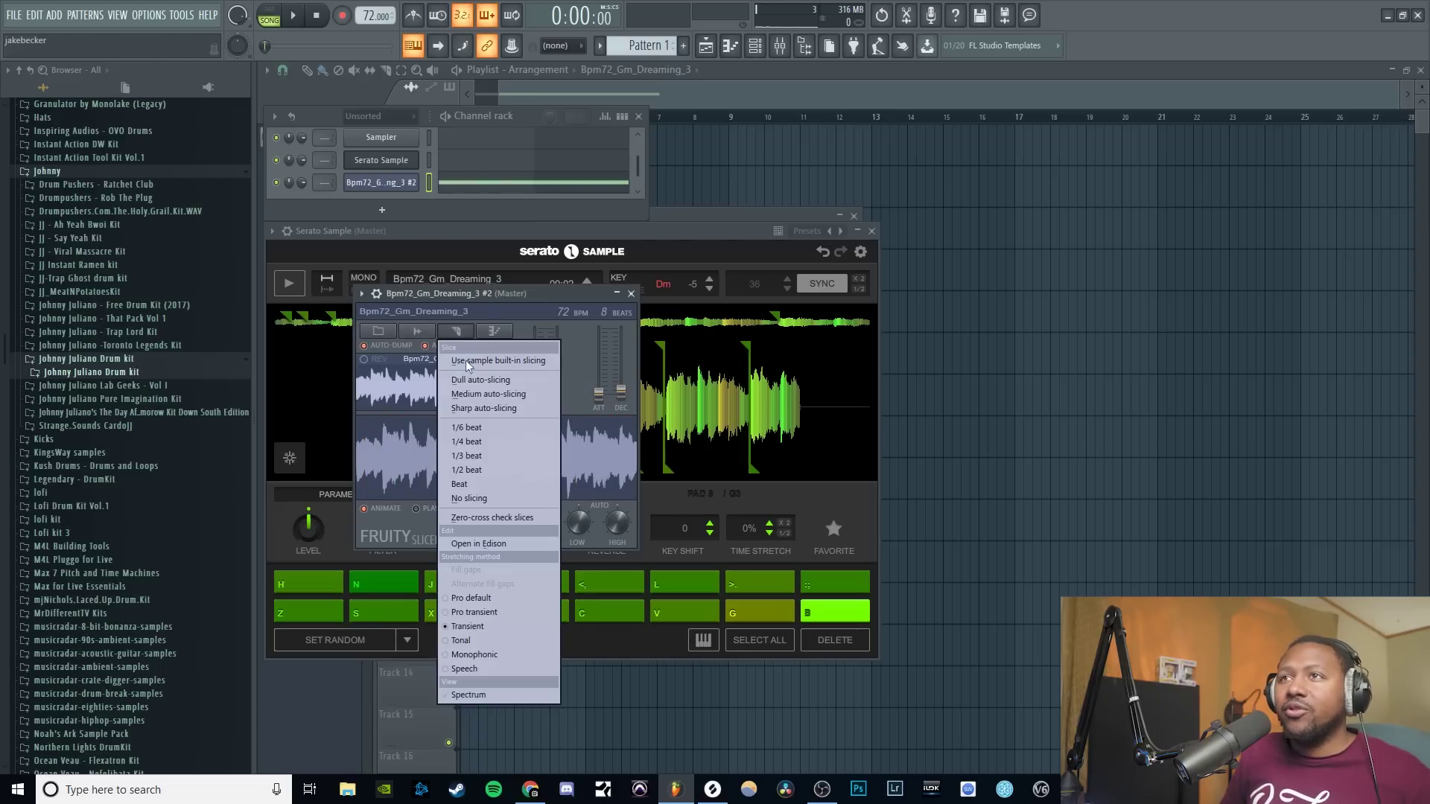
left_click(469, 470)
left_click(495, 455)
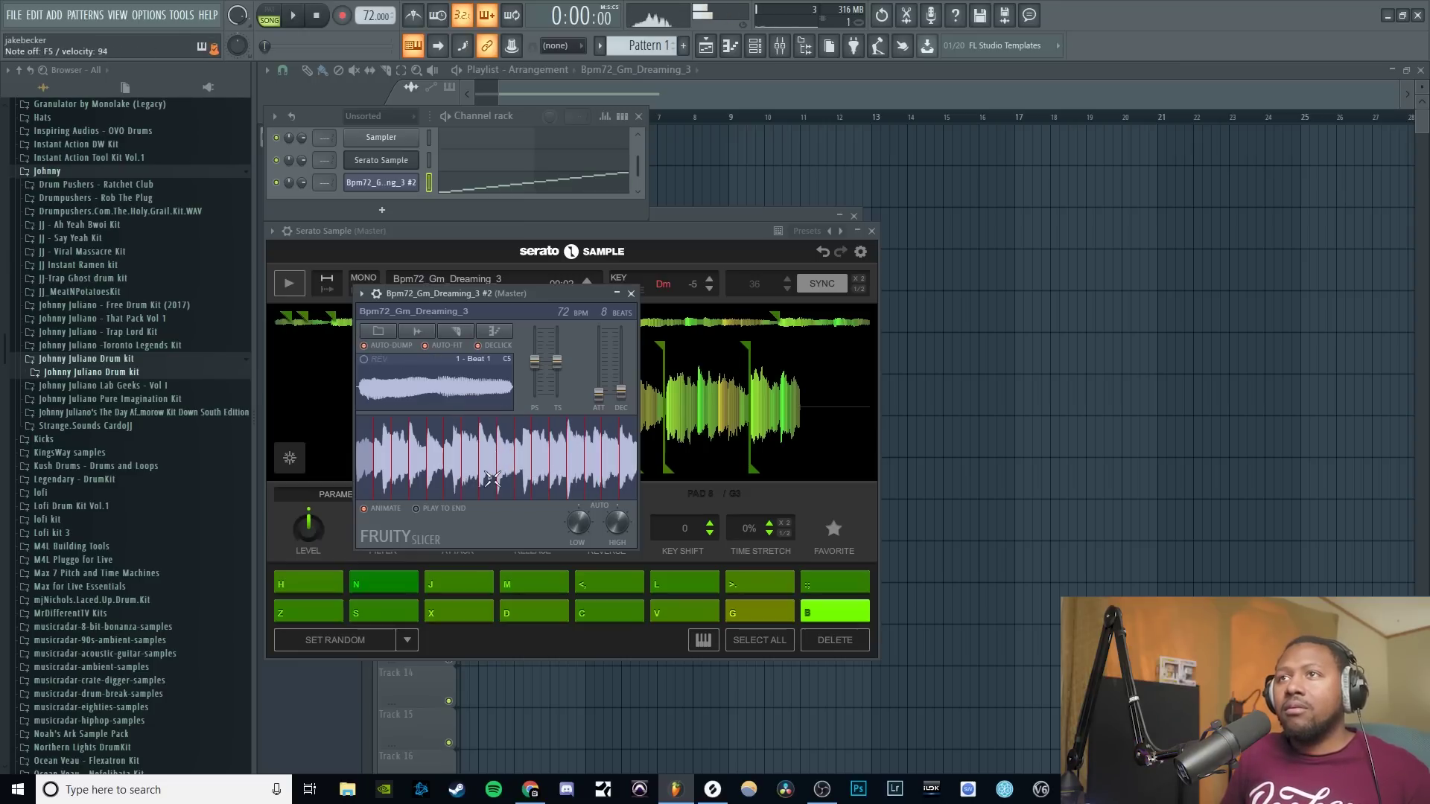
left_click(492, 478)
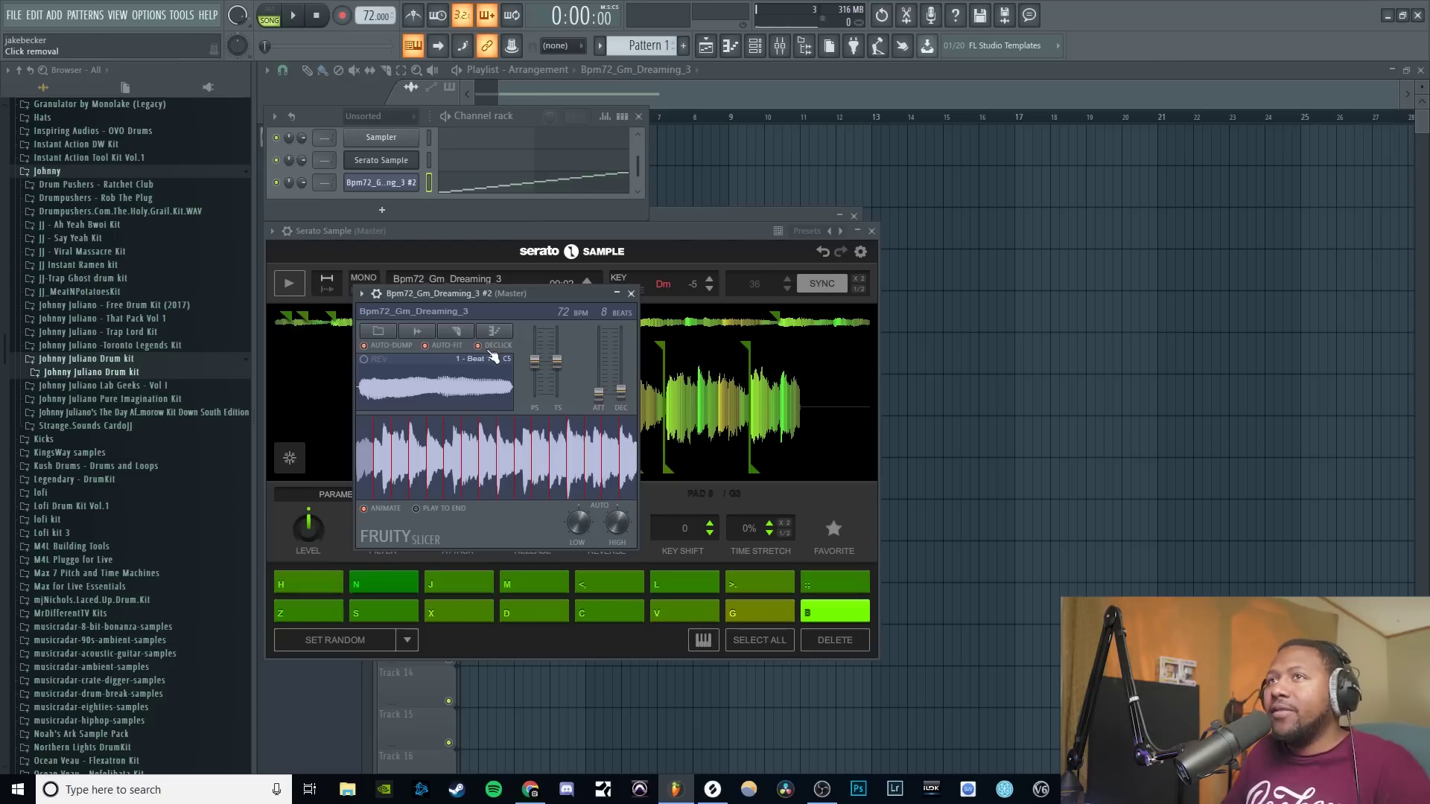
left_click(456, 331)
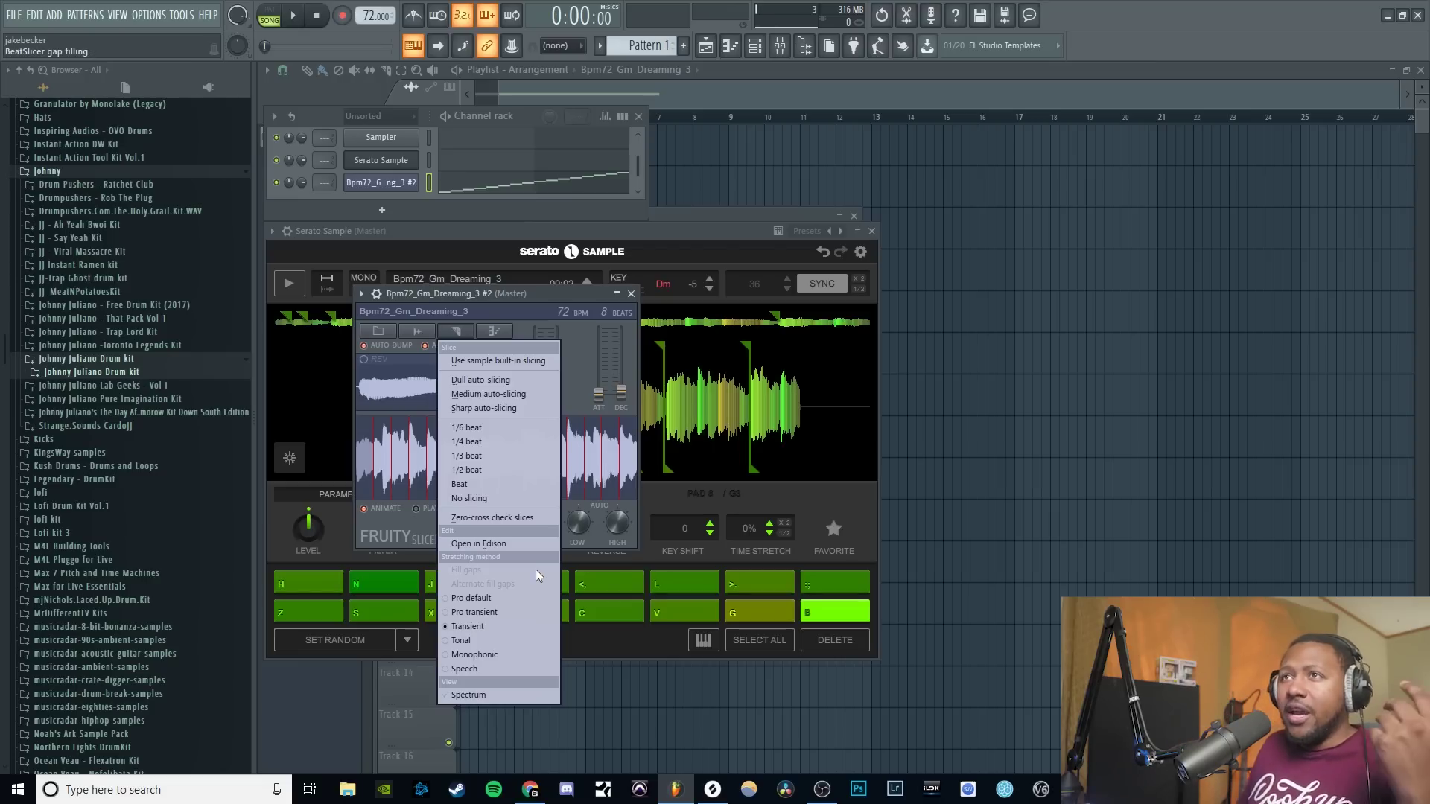
left_click(560, 294)
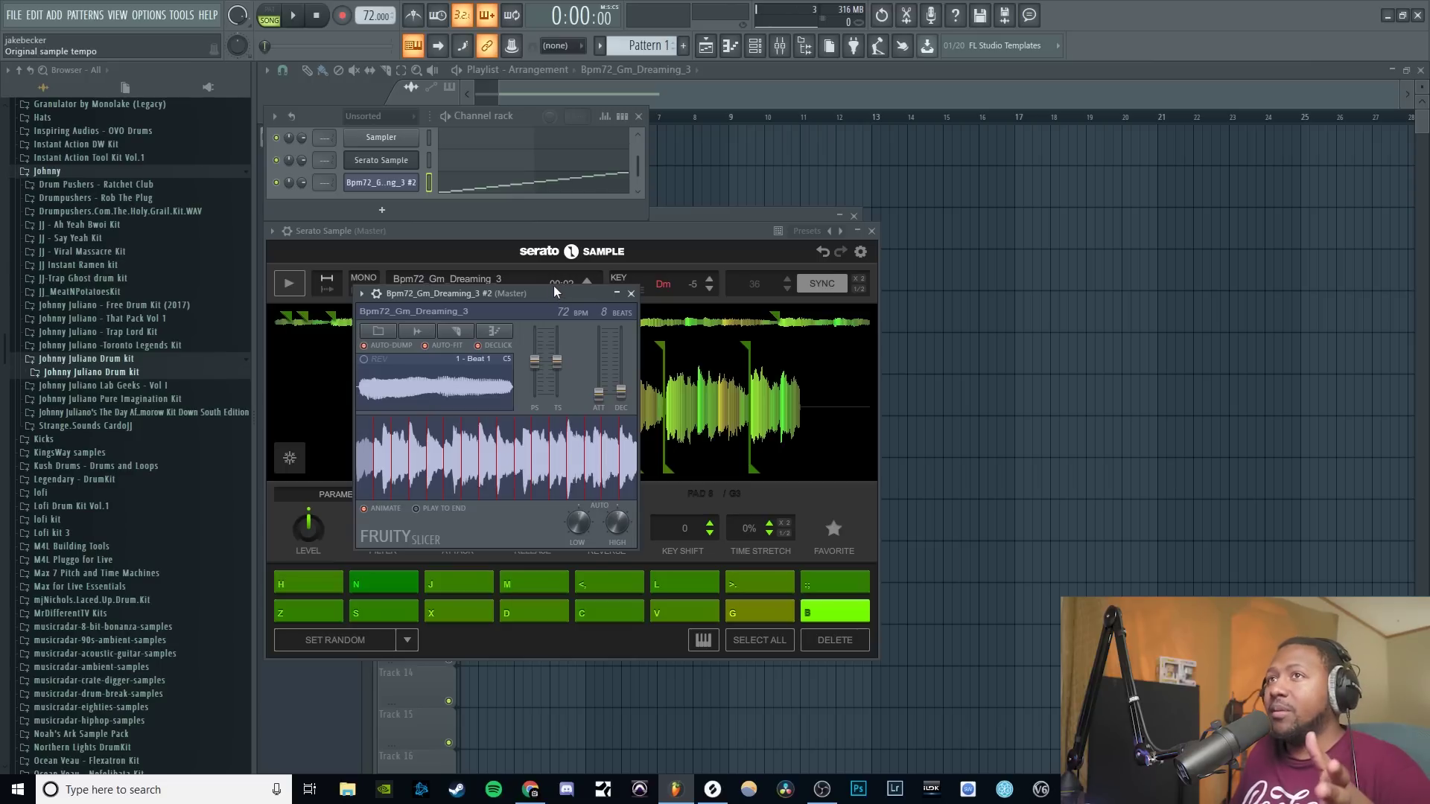
- Reverse all of the piano loop's slices in Fruity Slicer
left_click_drag(538, 293, 622, 317)
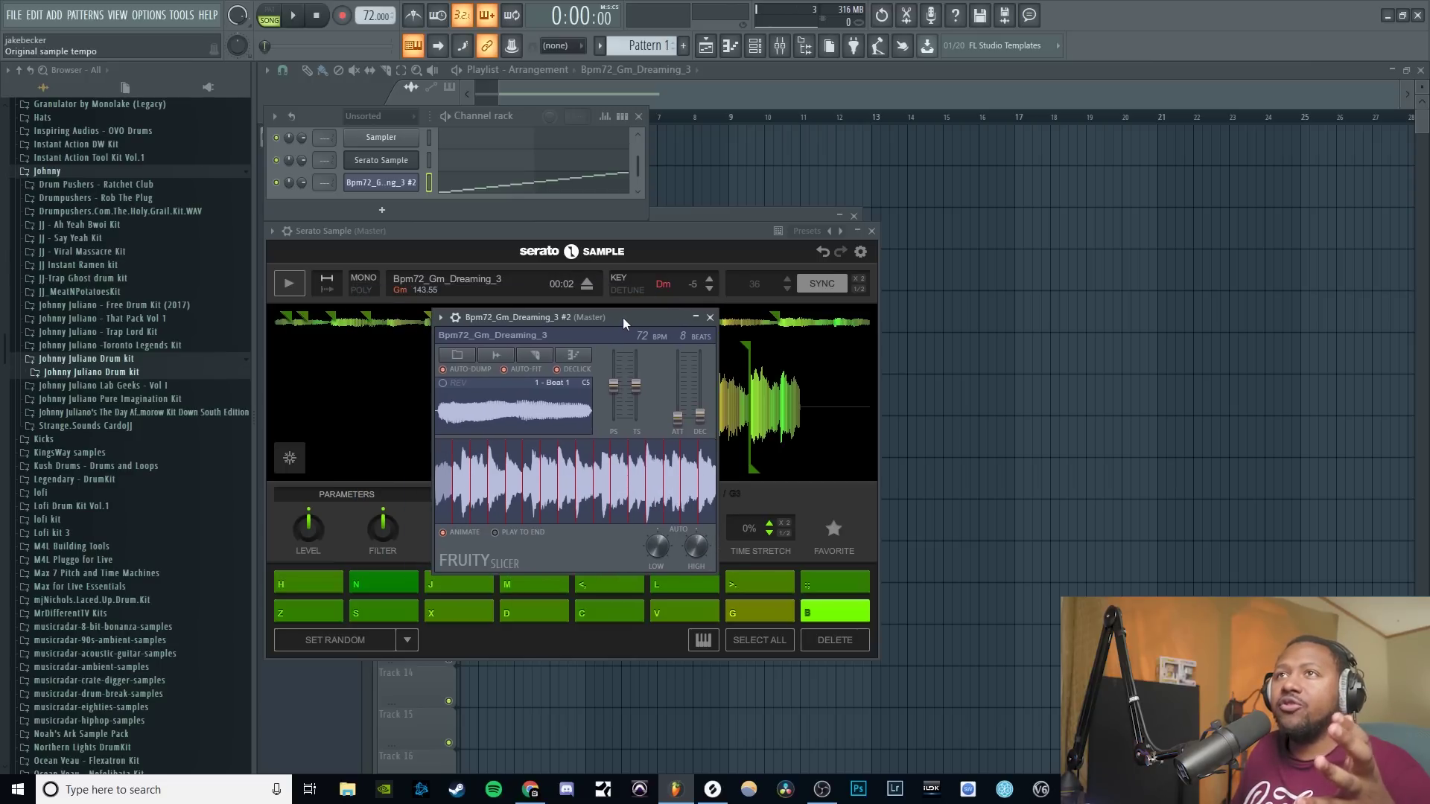
left_click(378, 182)
left_click(378, 182)
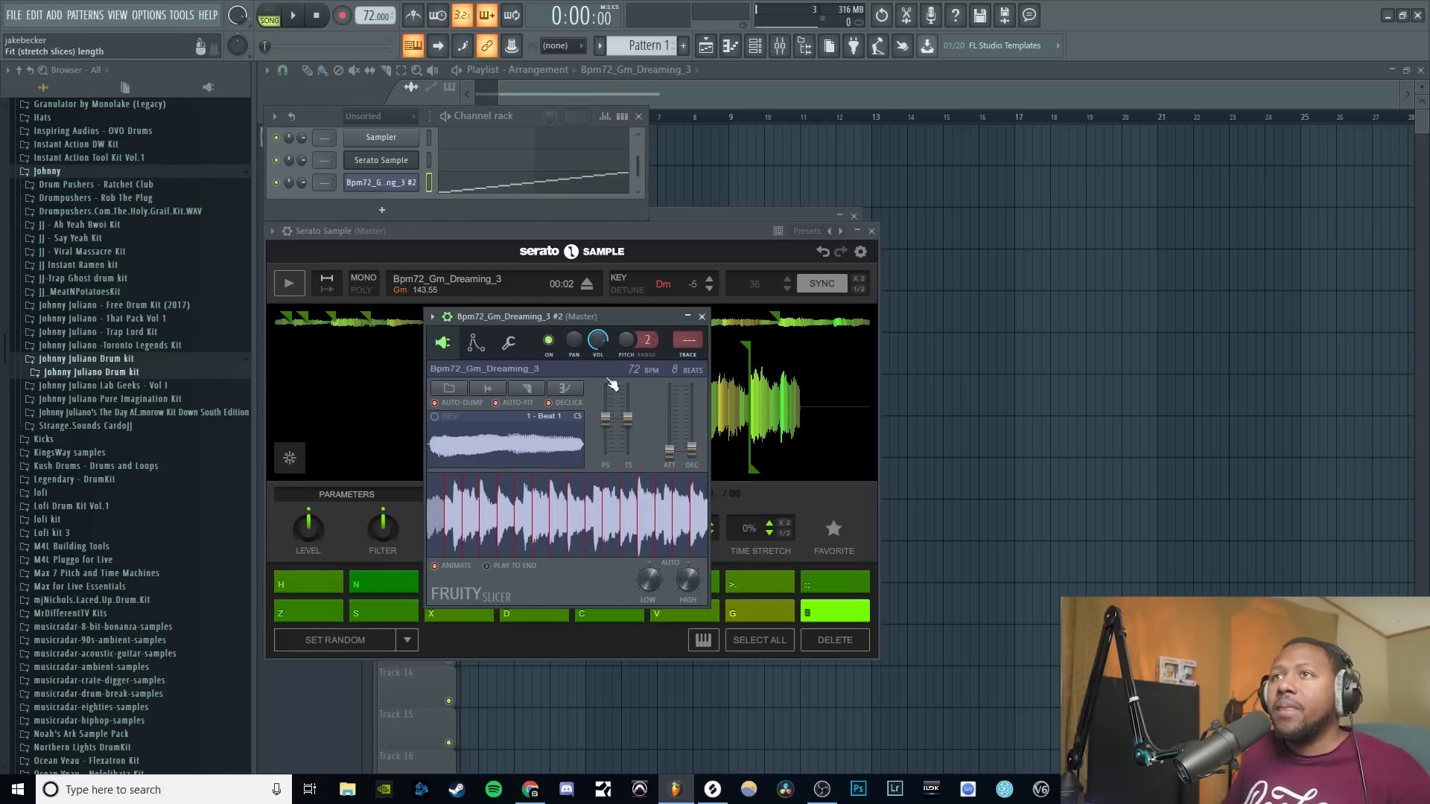
left_click(574, 390)
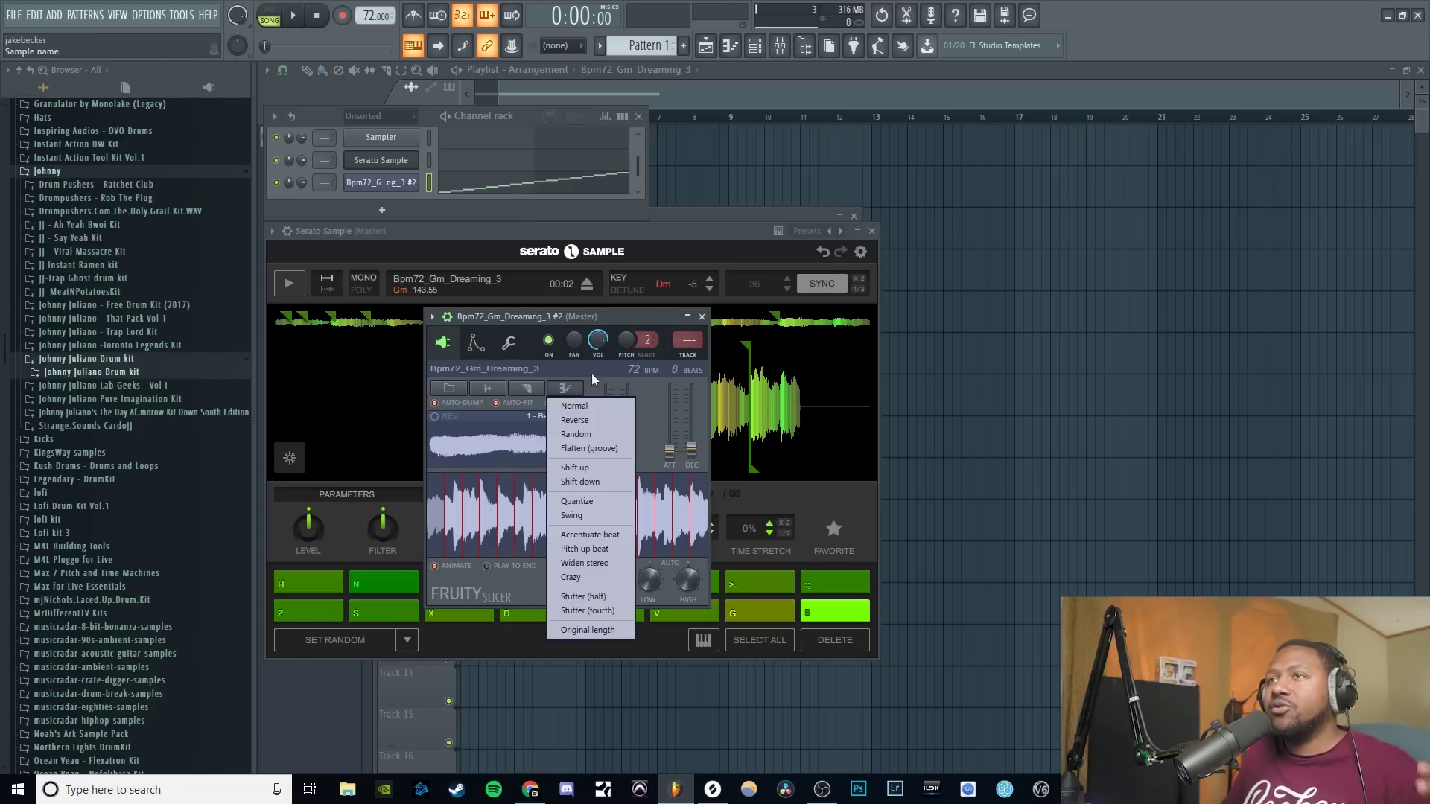
left_click(587, 420)
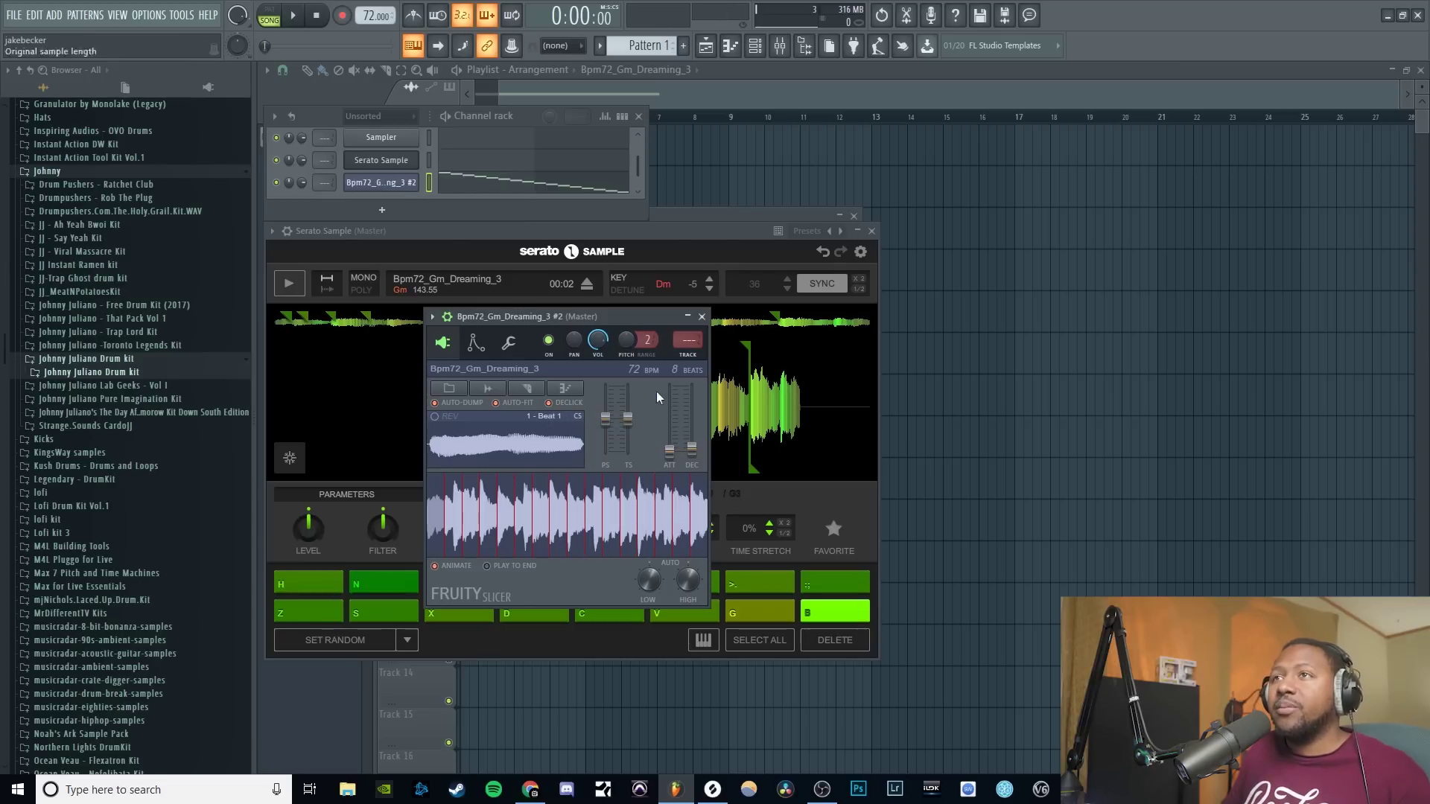
- Reset the sample to its original length and bring up the instrument list for a new channel
left_click(564, 388)
left_click(580, 406)
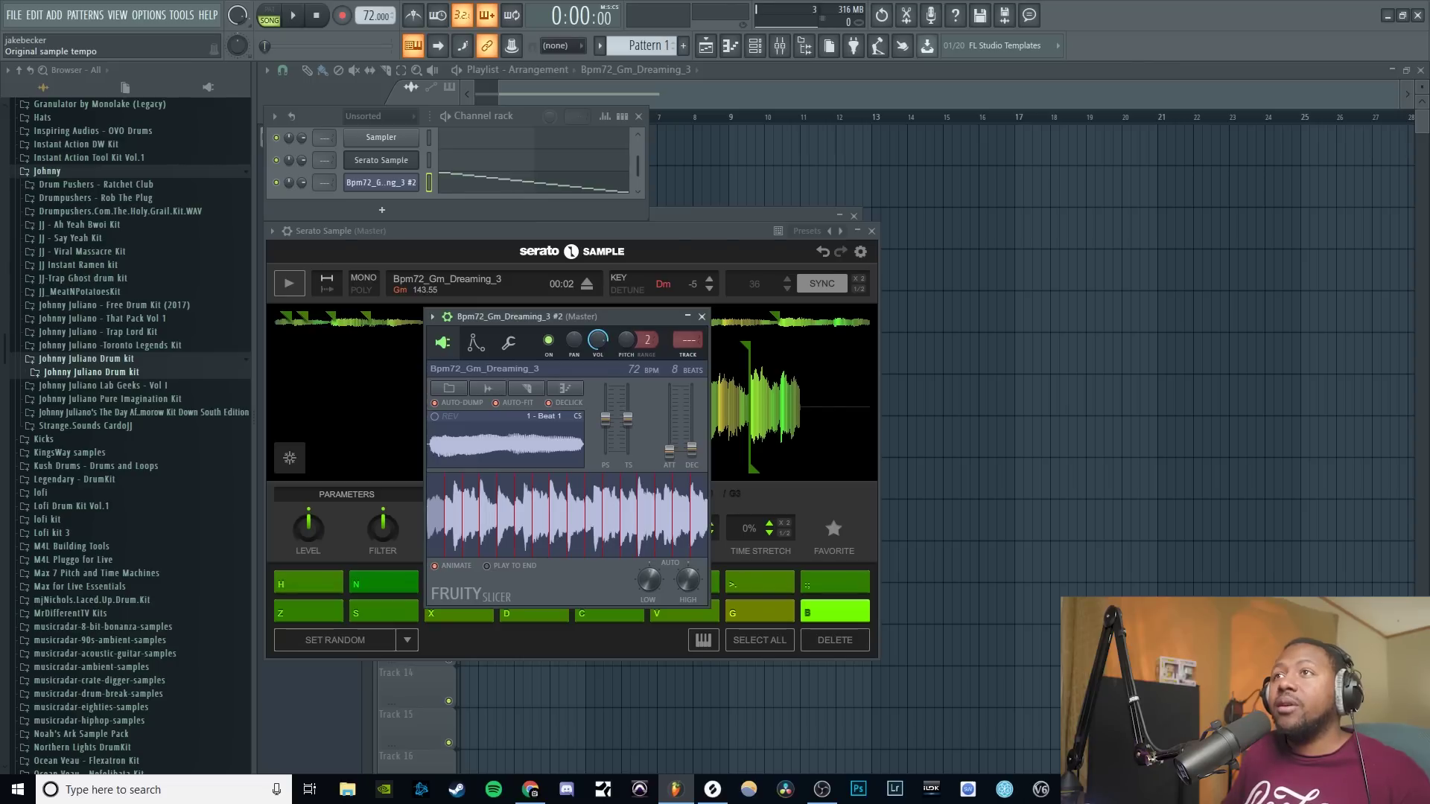
scroll(632, 369, "up", 10)
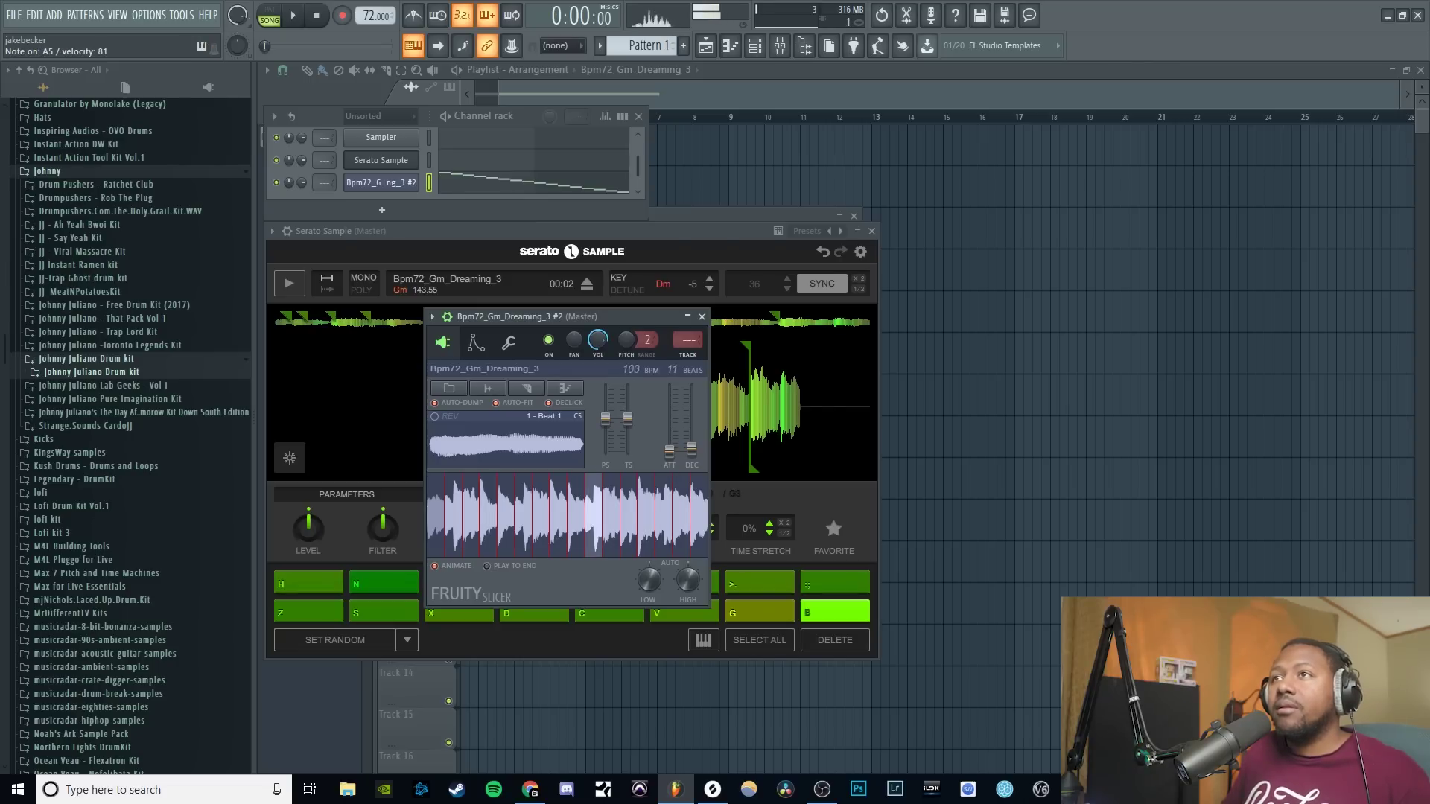
scroll(631, 369, "down", 8)
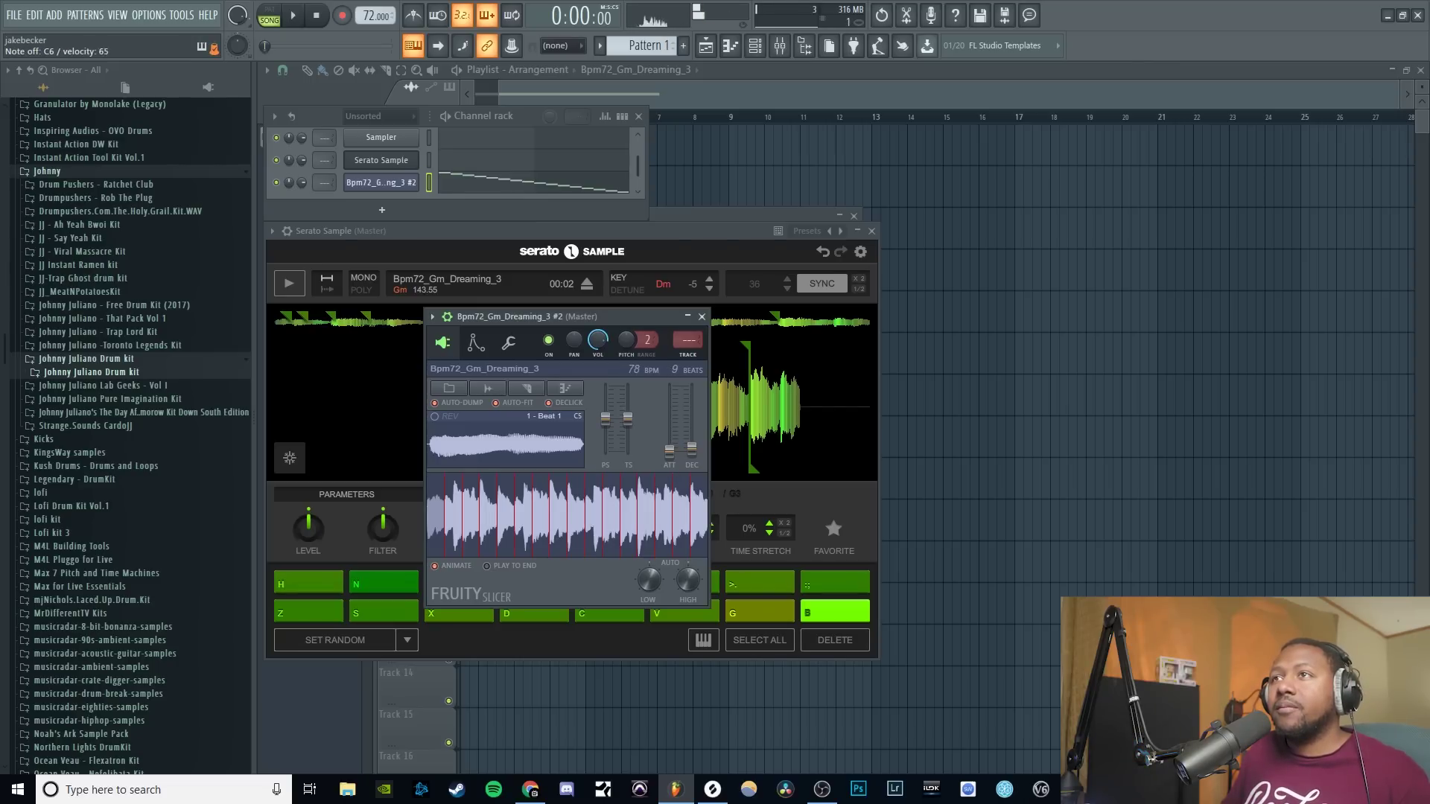
scroll(632, 370, "down", 4)
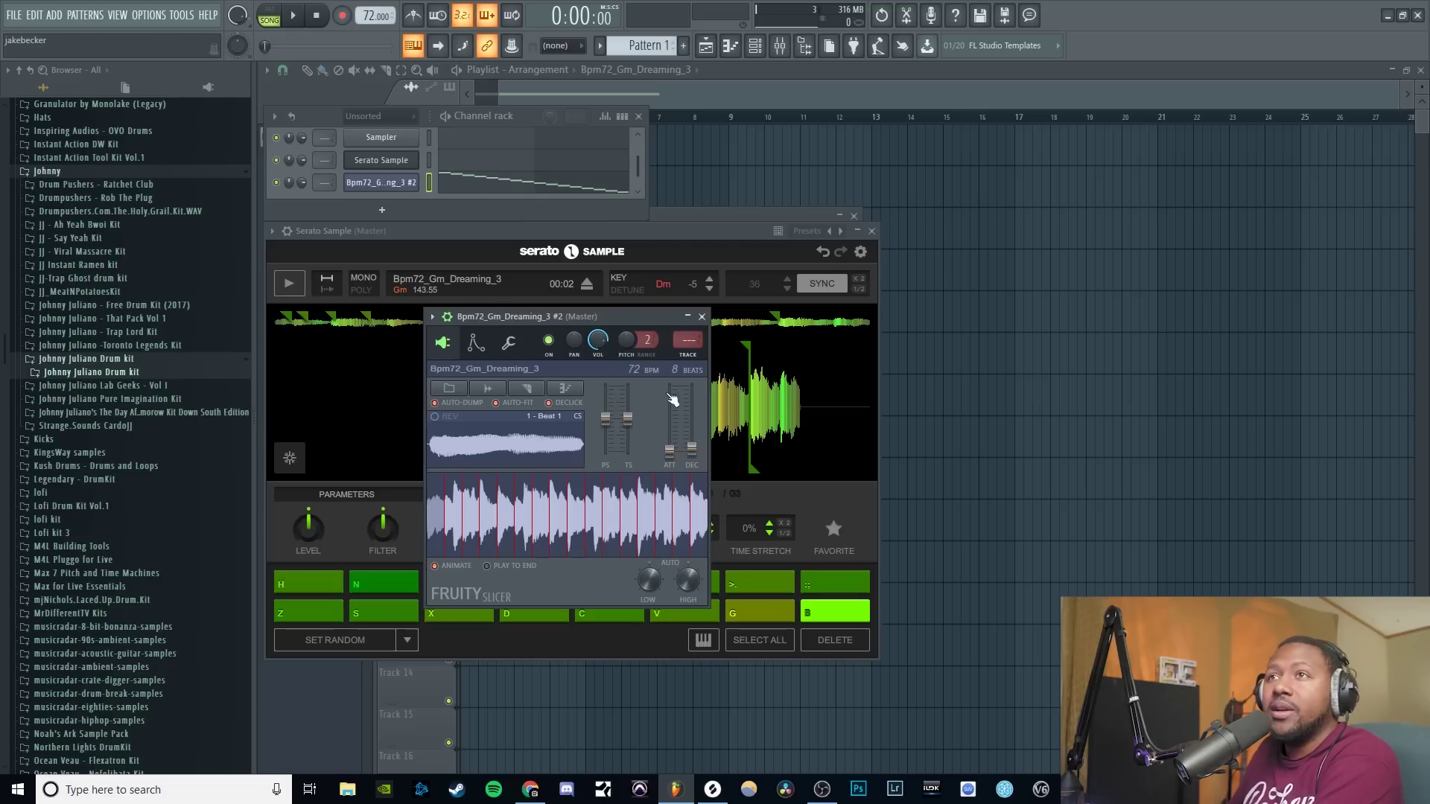
left_click(381, 209)
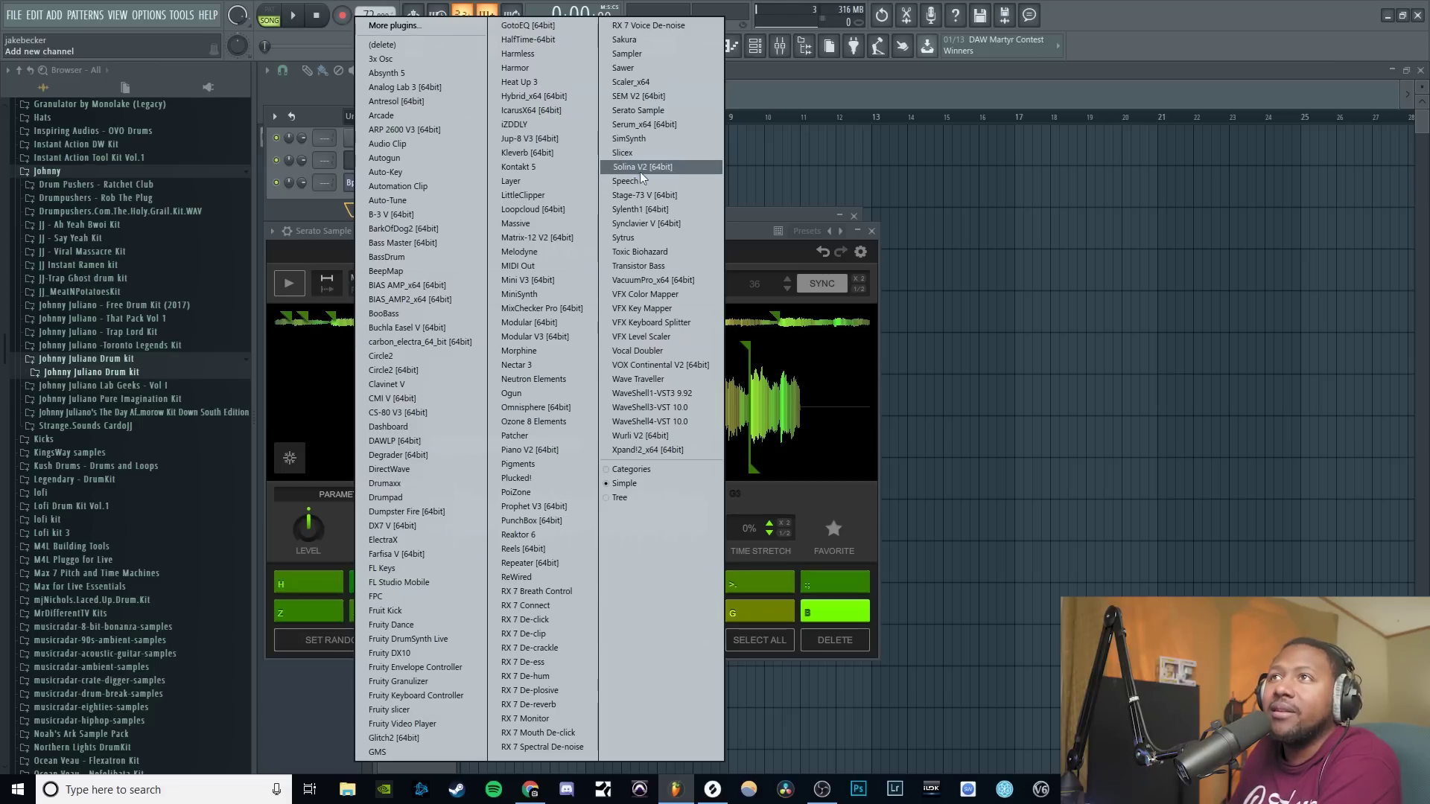
- Add a Slicex channel to the Channel rack
left_click(639, 152)
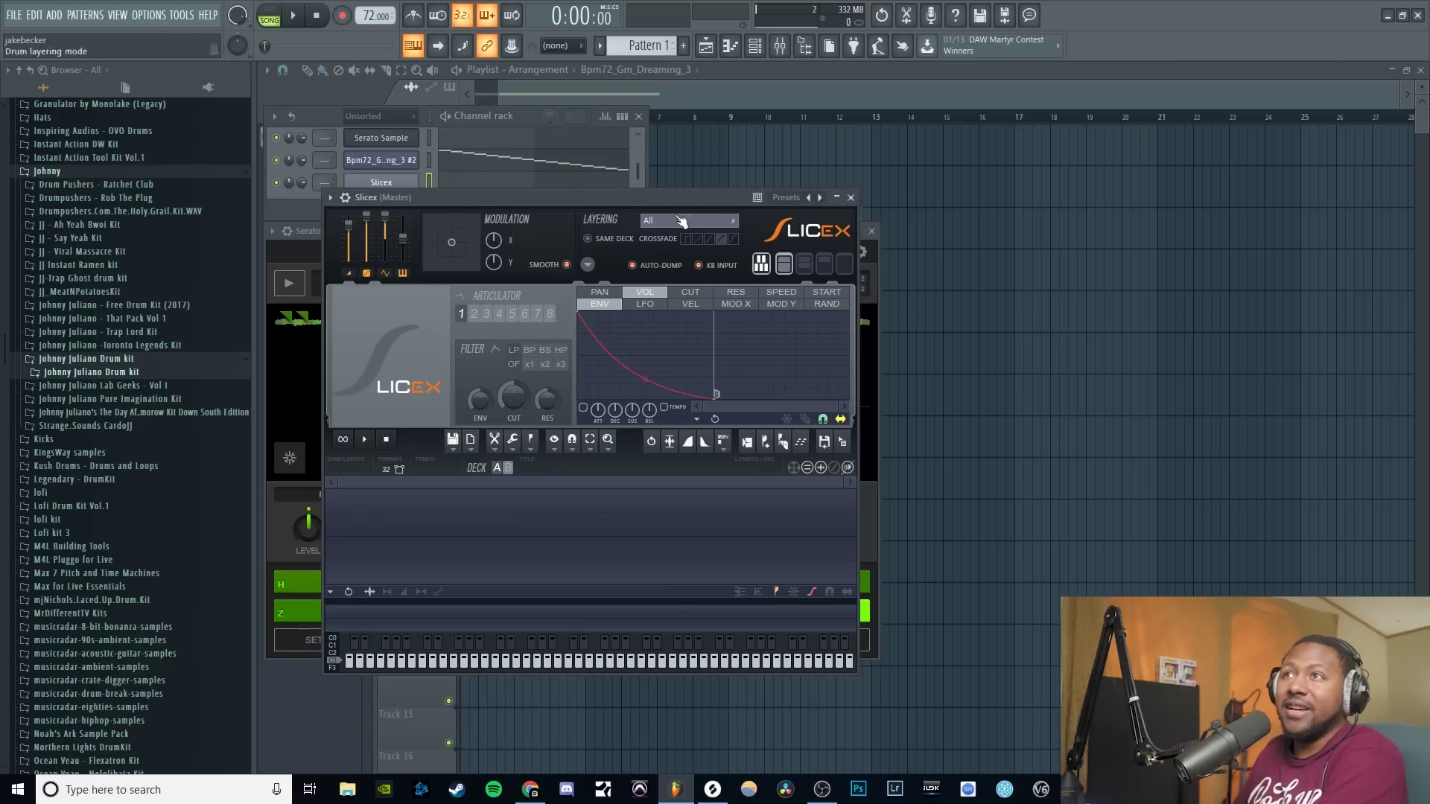
left_click_drag(663, 192, 725, 151)
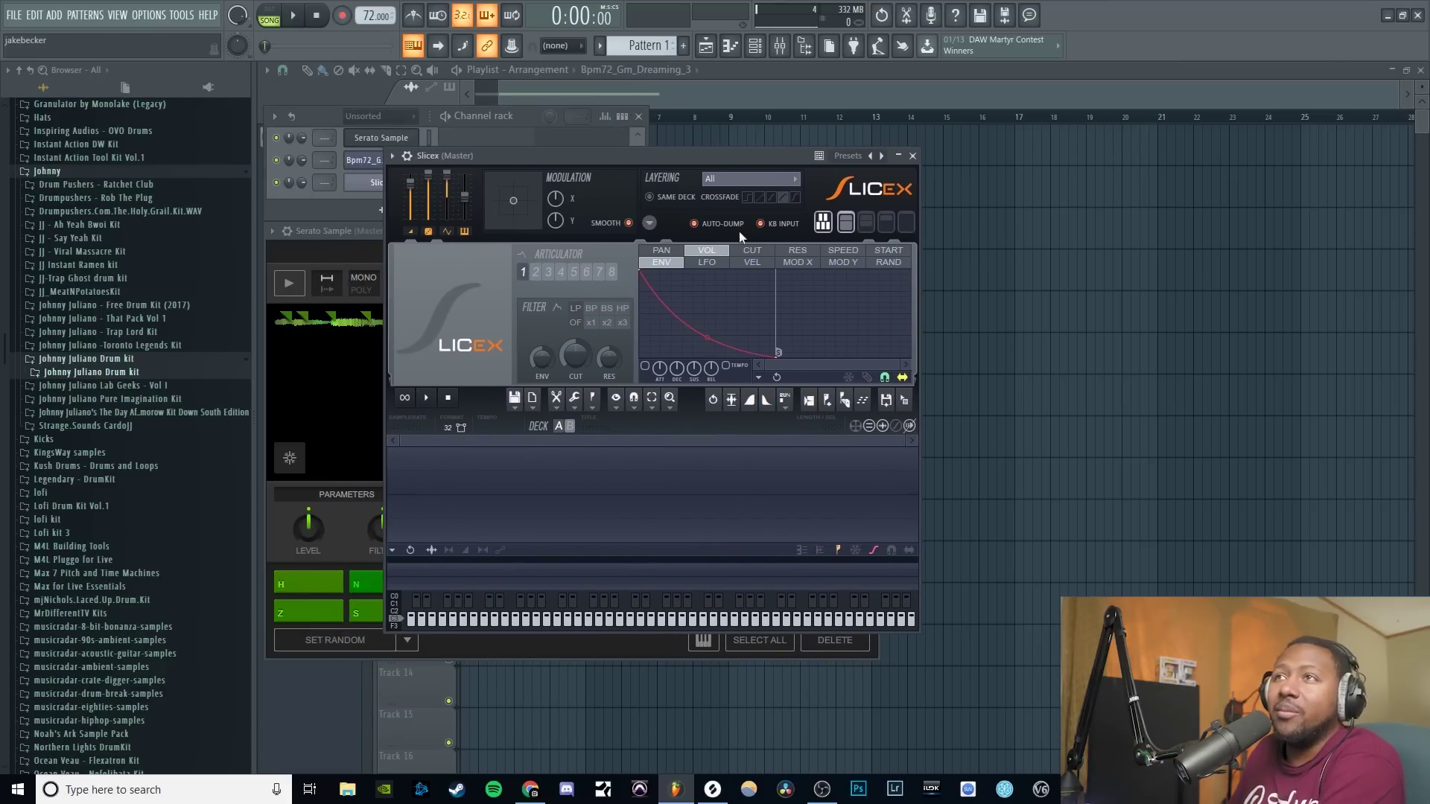
left_click(912, 155)
left_click(381, 181)
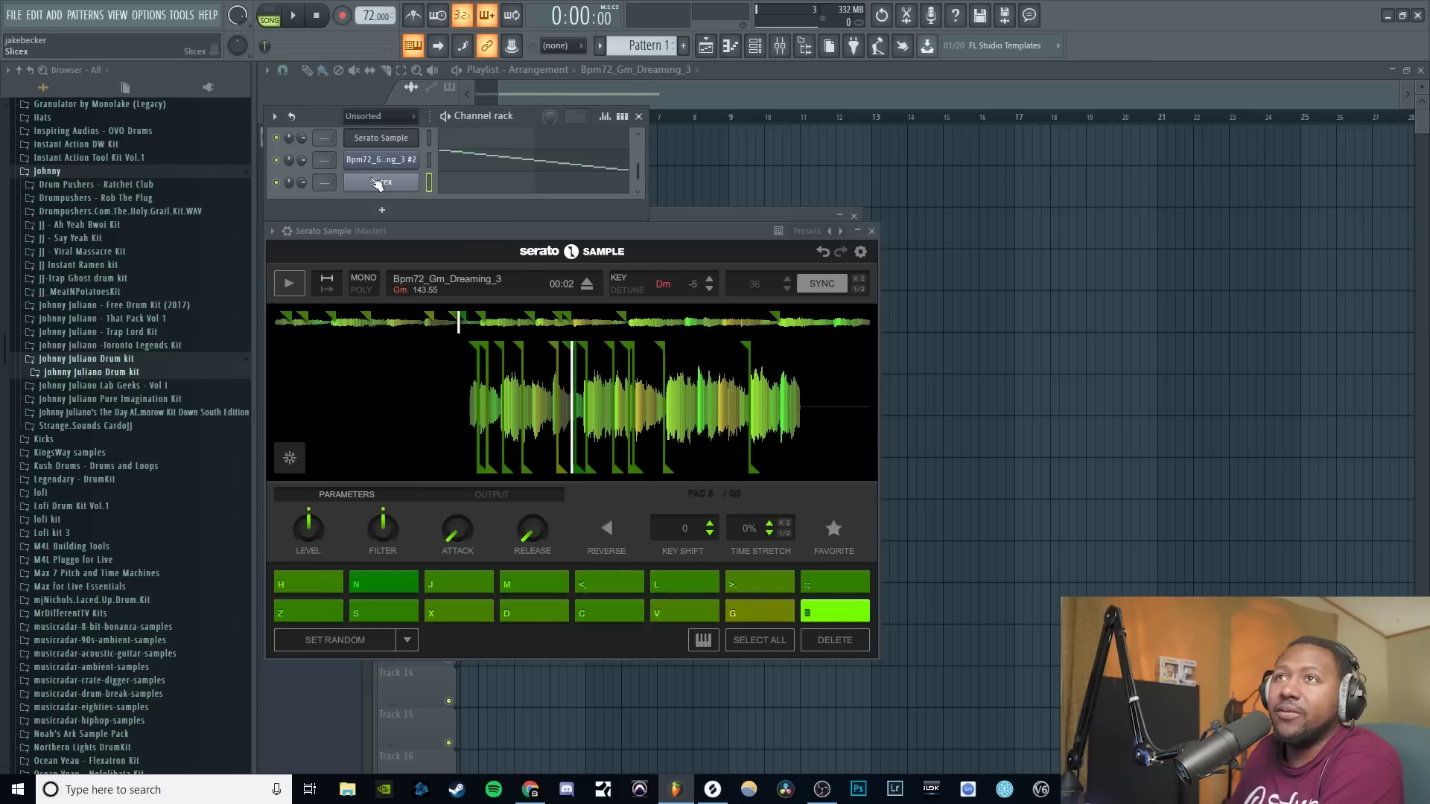
- Move the Slicex window aside, then close the plugin windows to show the Track 1 playlist
left_click_drag(717, 172, 764, 276)
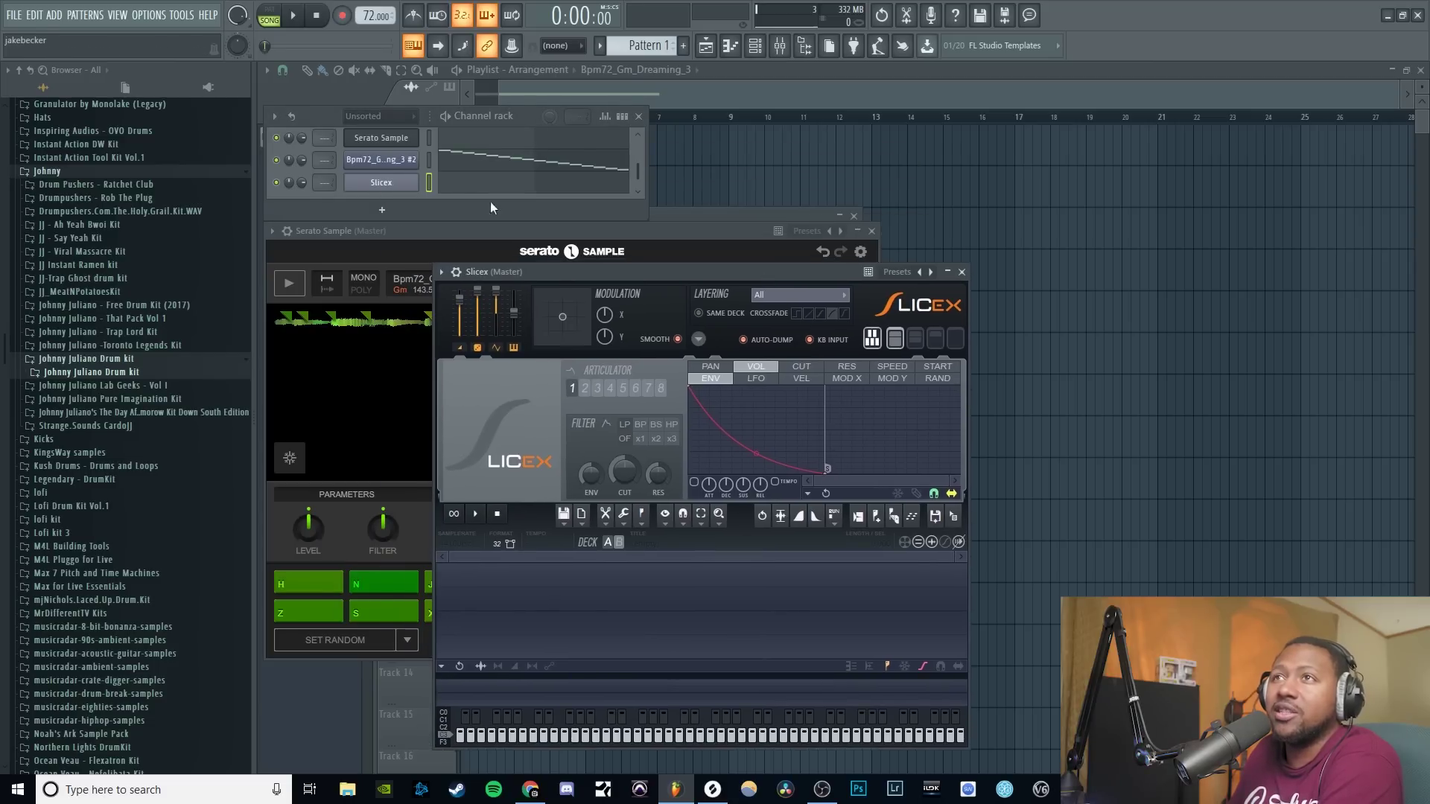
left_click(411, 200)
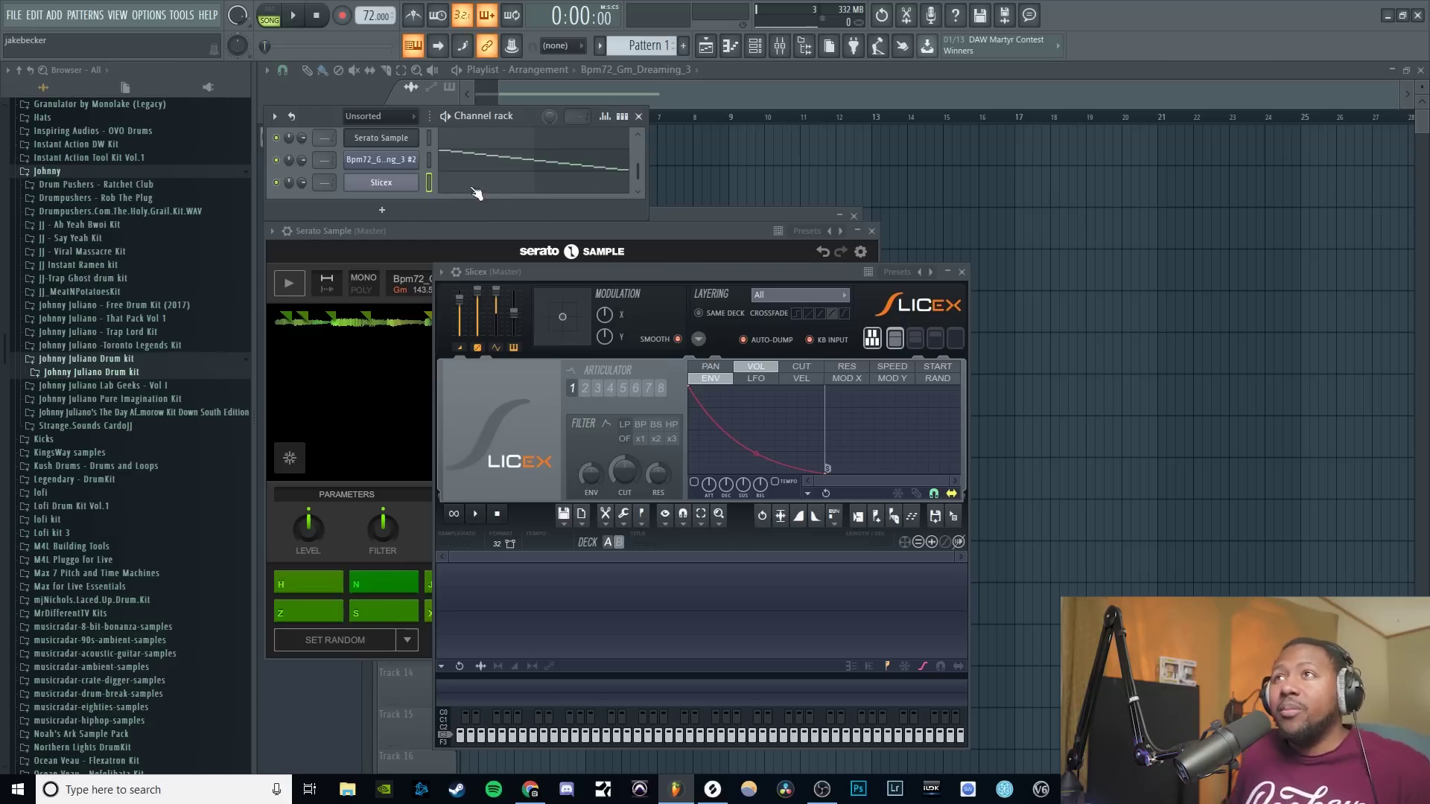
key("F12")
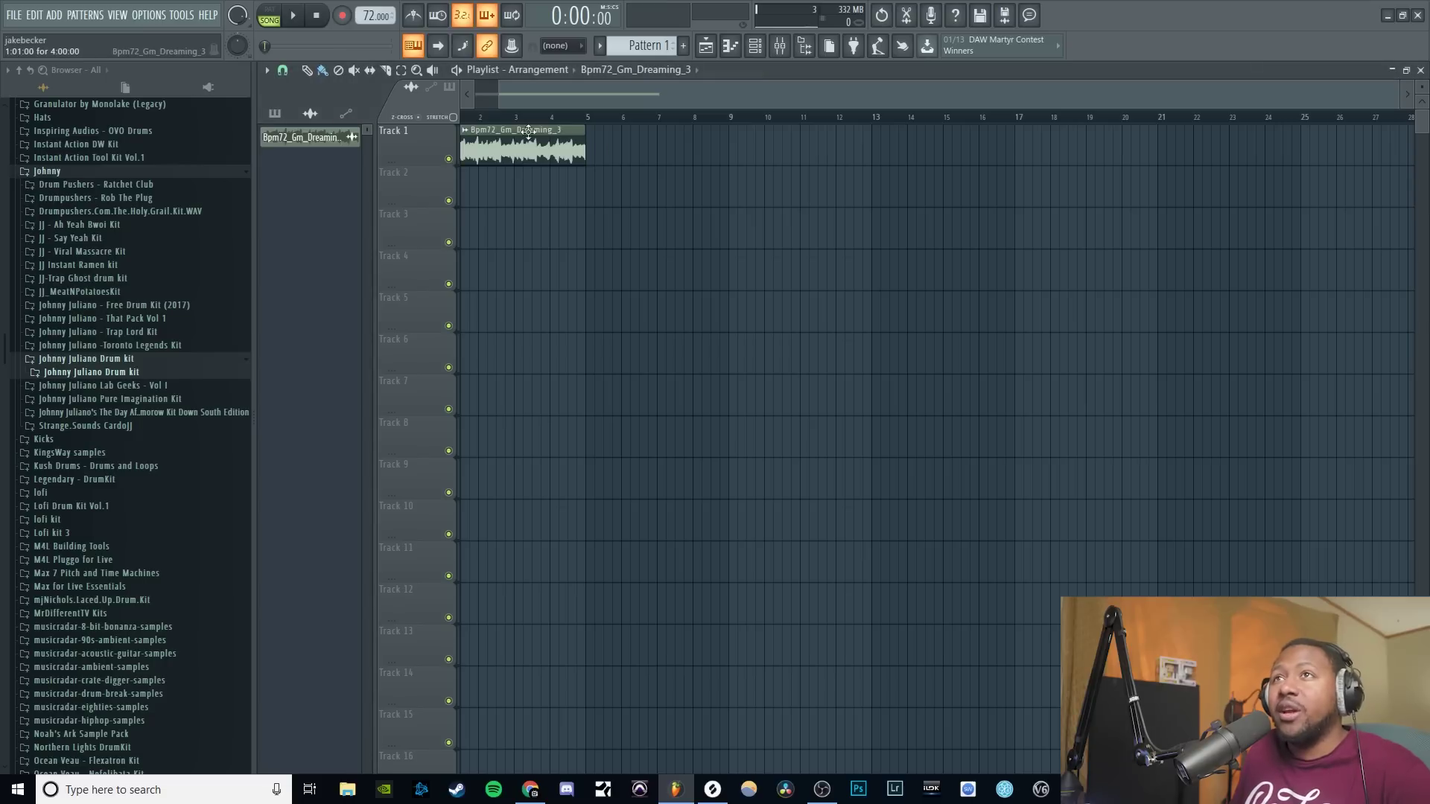